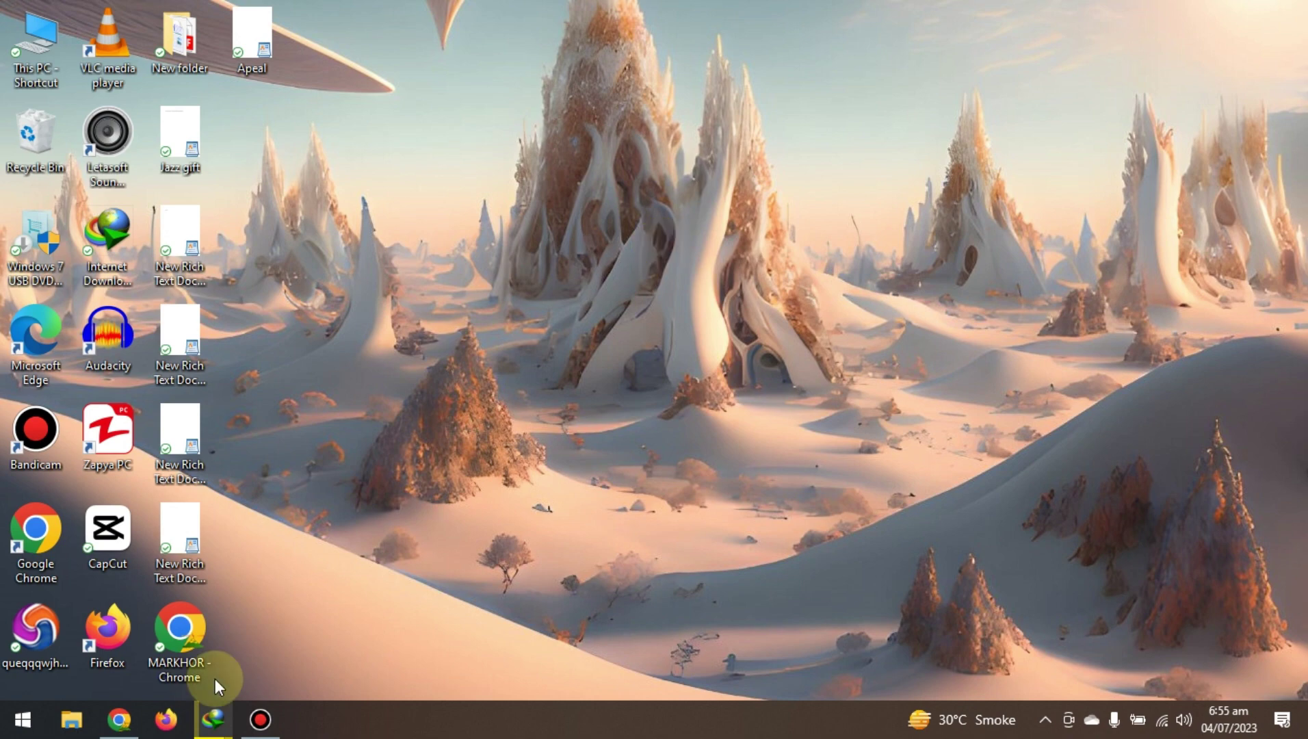
Launch Google Chrome from the taskbar to the Google home page.
click(120, 719)
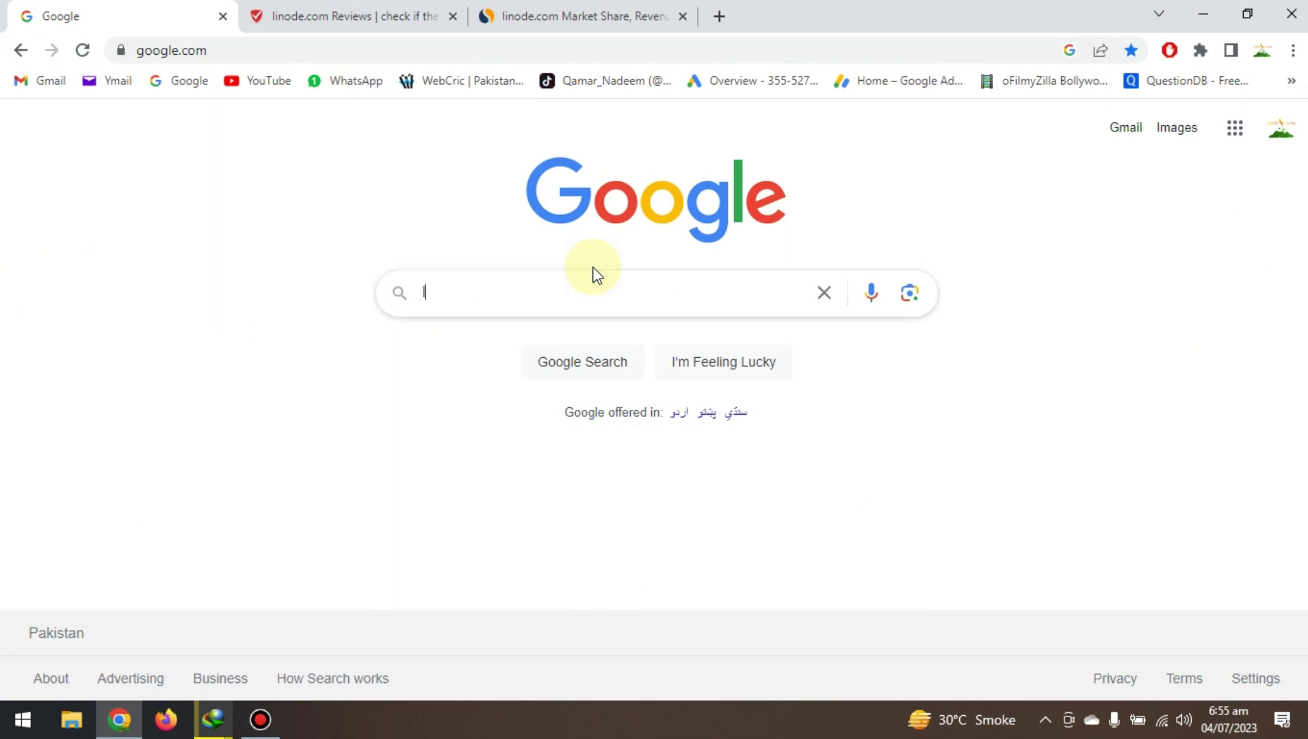
Search Google for 'linode'.
text(lino)
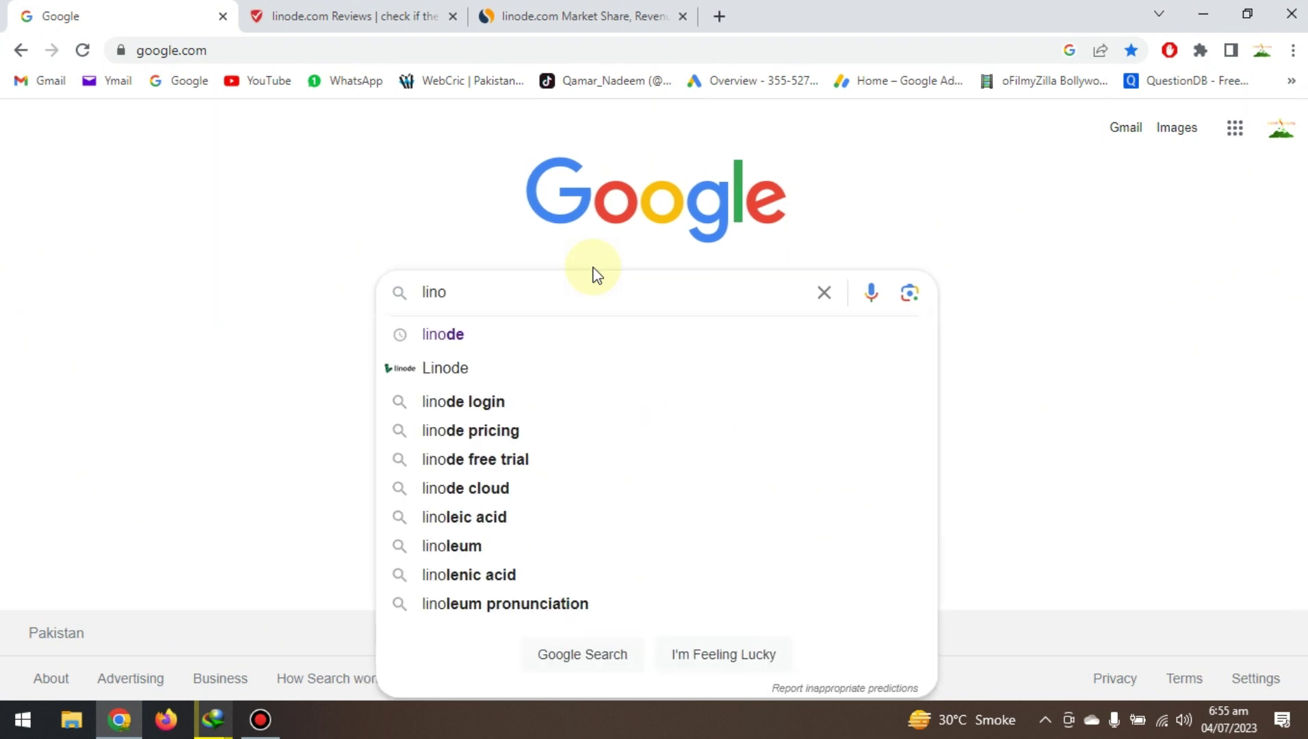
text(dw)
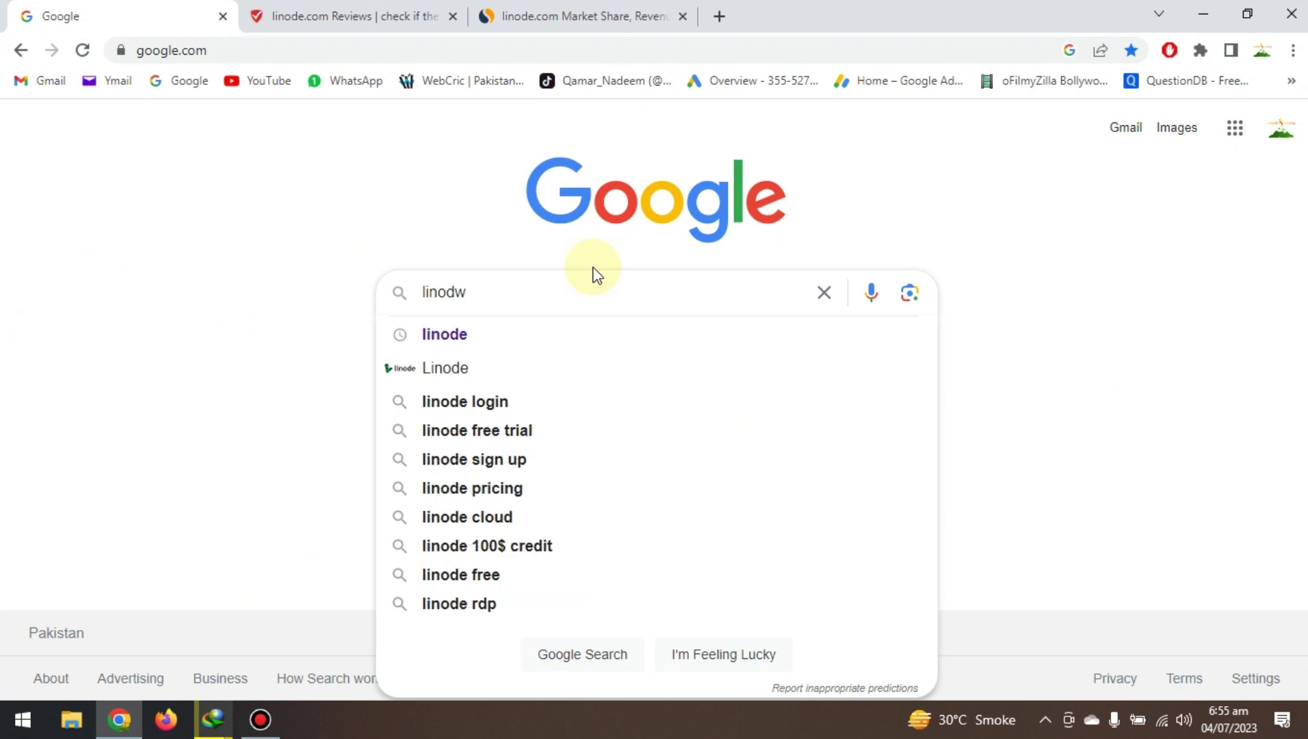
key(BackSpace)
text(e)
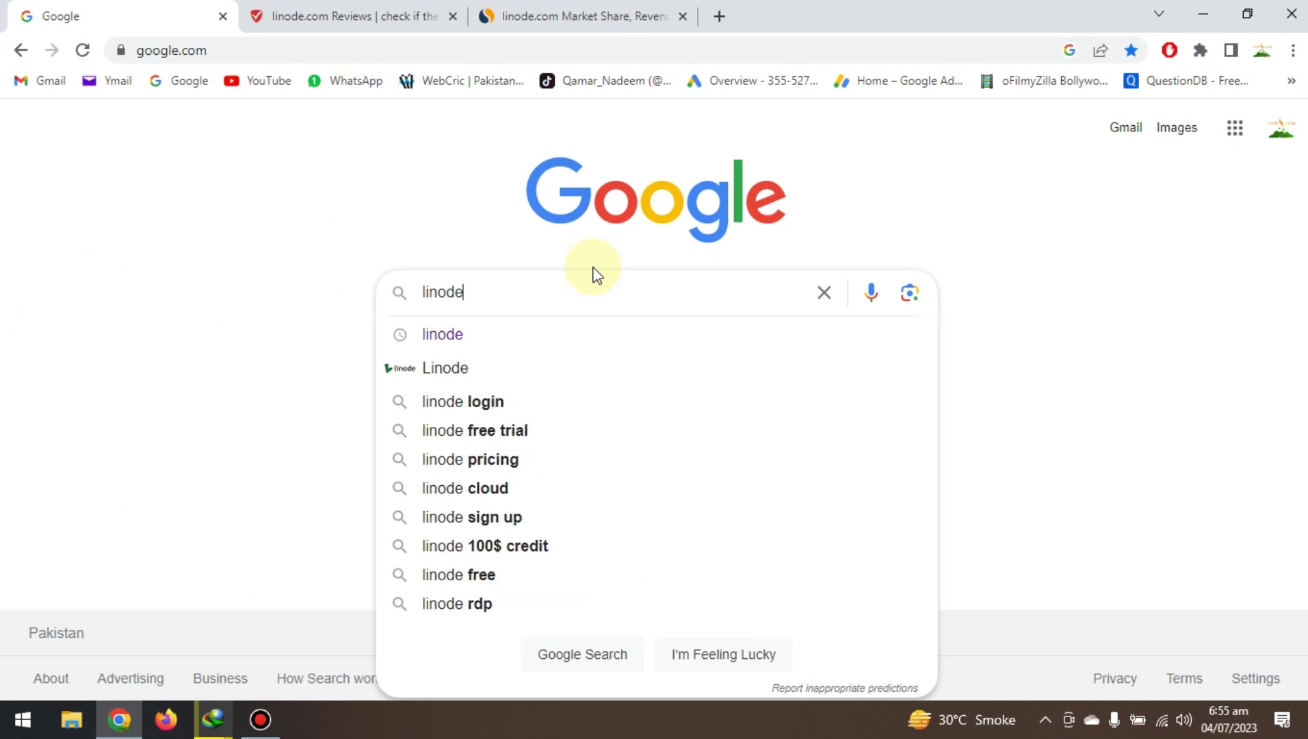
key(Return)
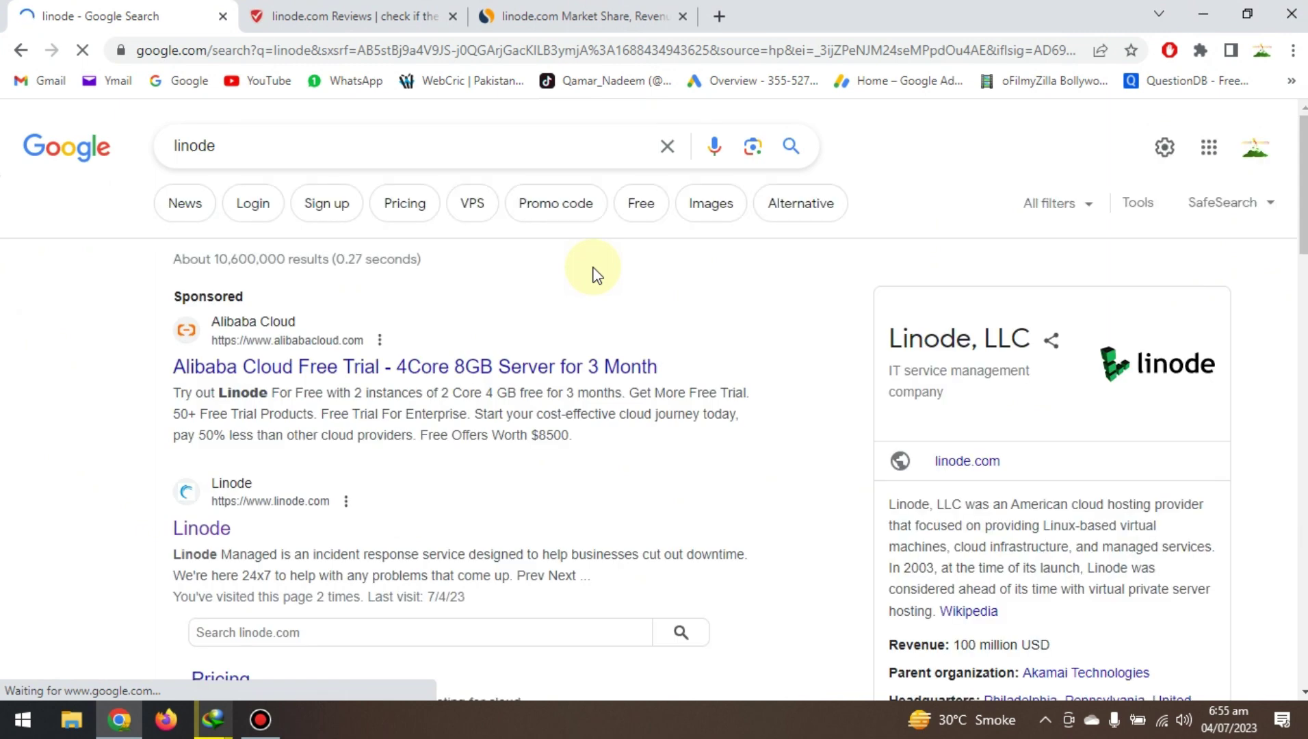
Go to the official linode.com site from the search results.
click(203, 529)
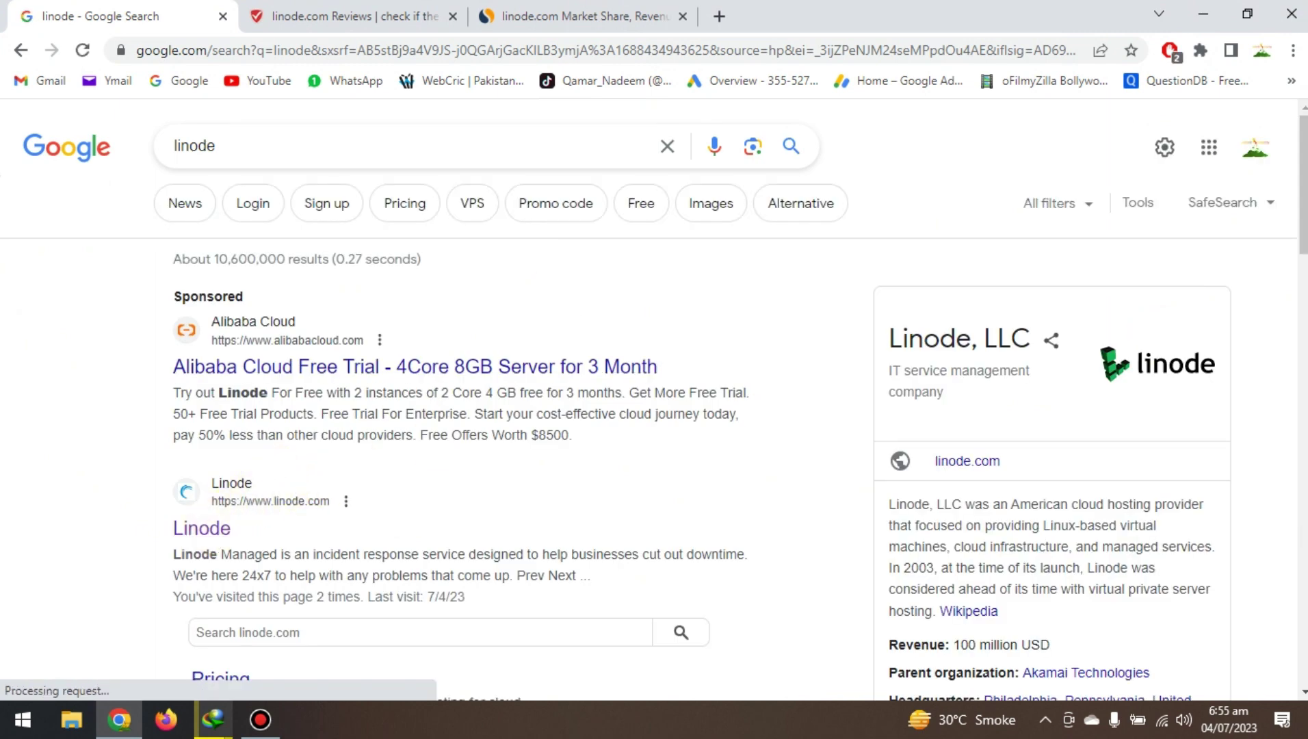
scroll(314, 449, down, 1)
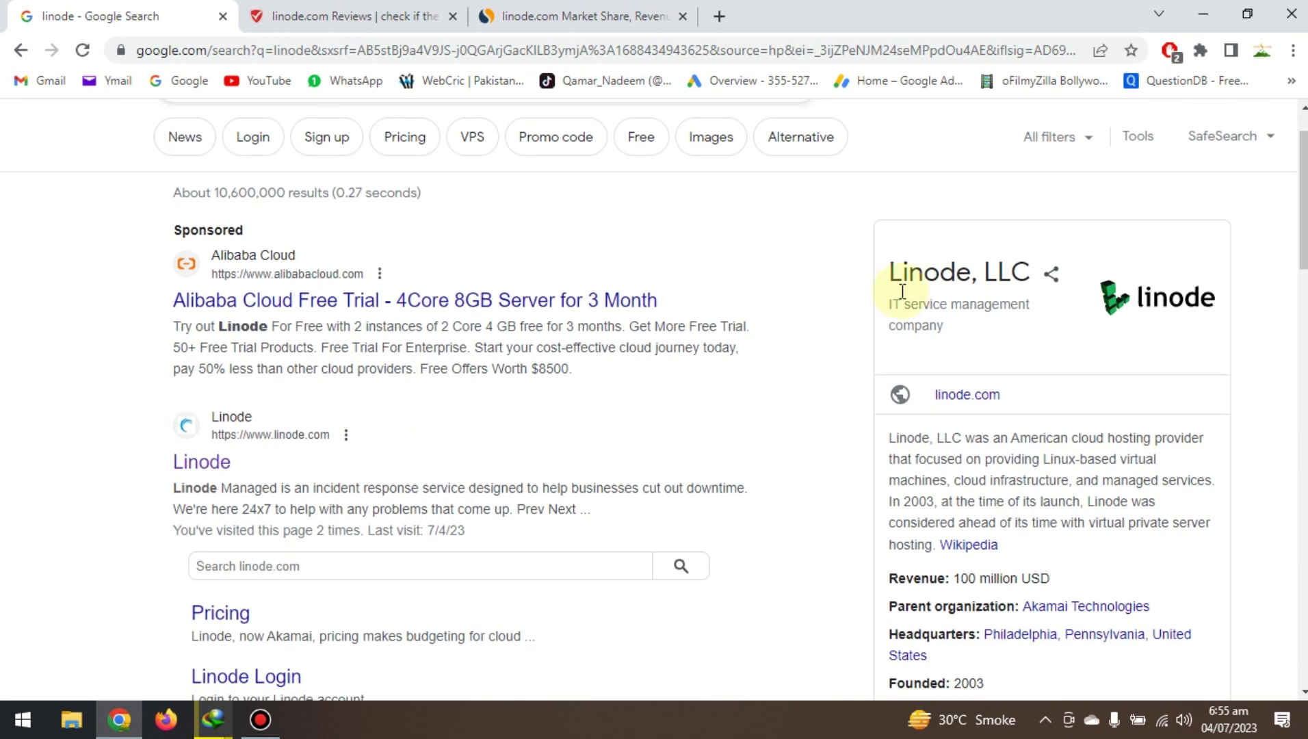
click(191, 470)
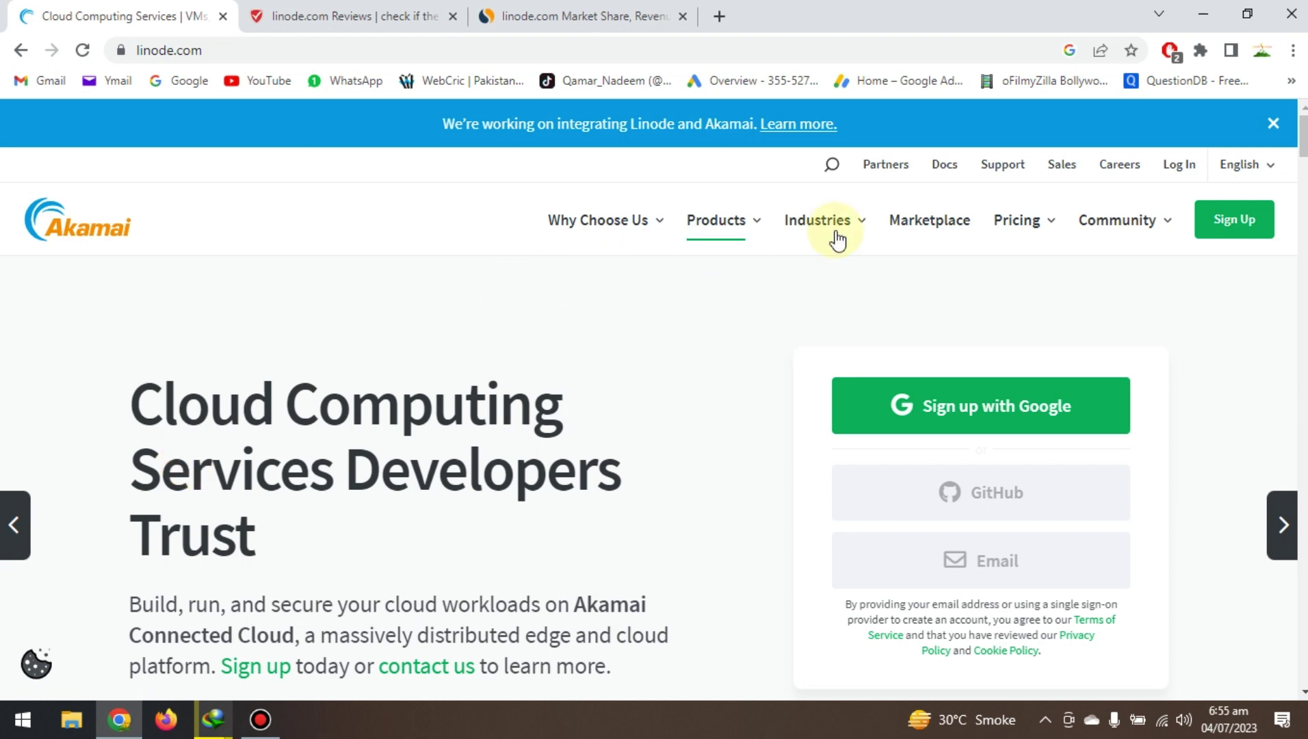
scroll(1303, 136, down, 6)
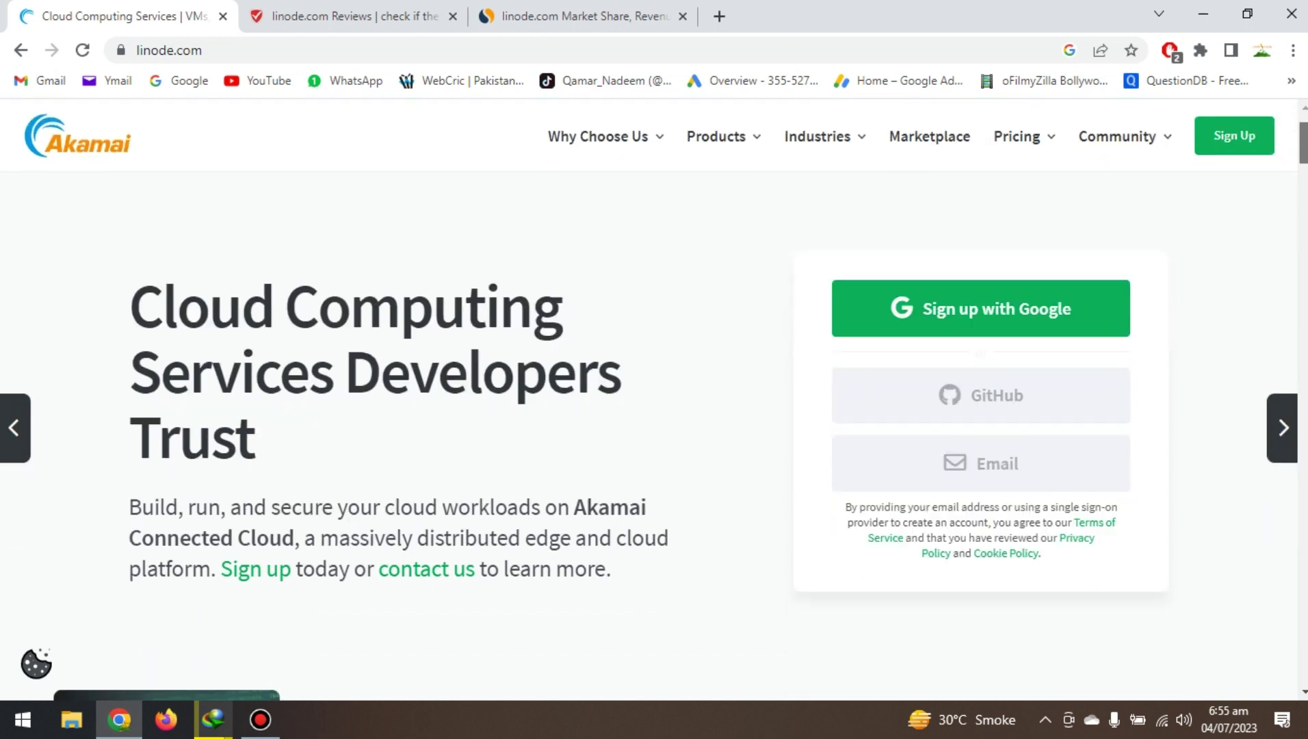
scroll(649, 411, down, 11)
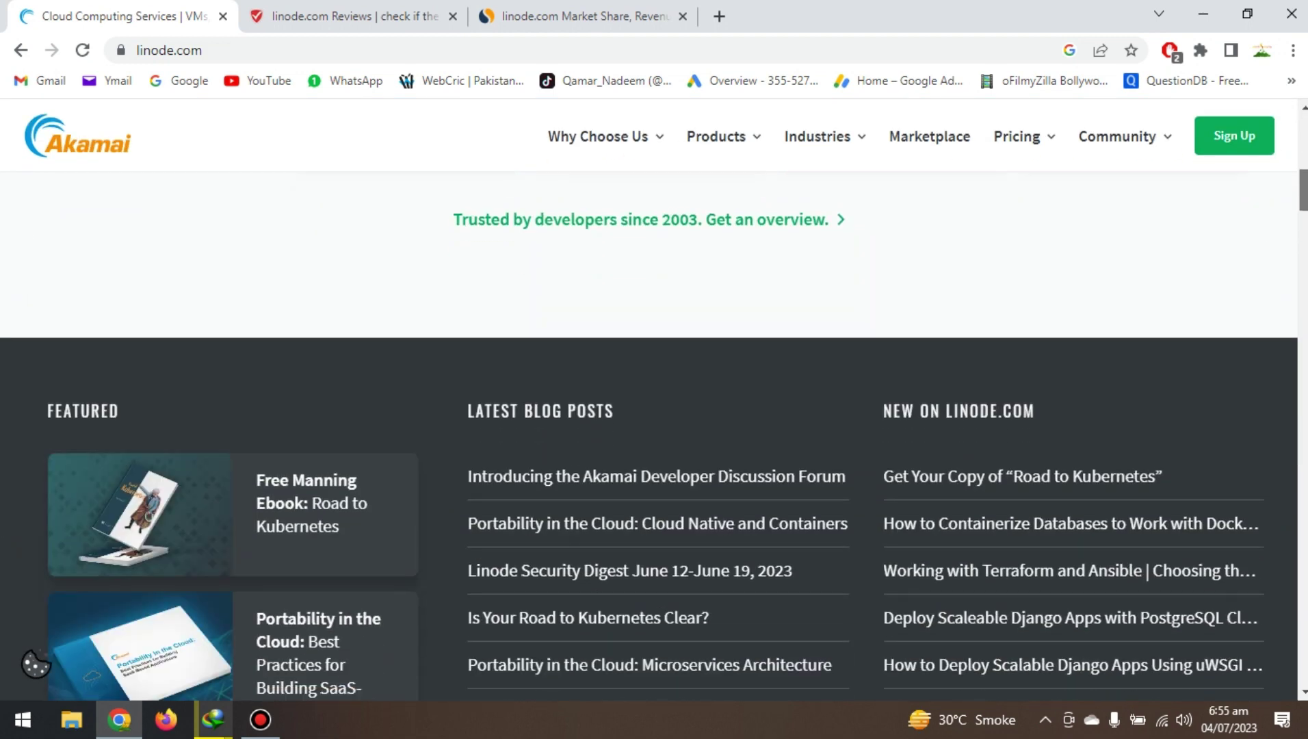
scroll(648, 410, down, 5)
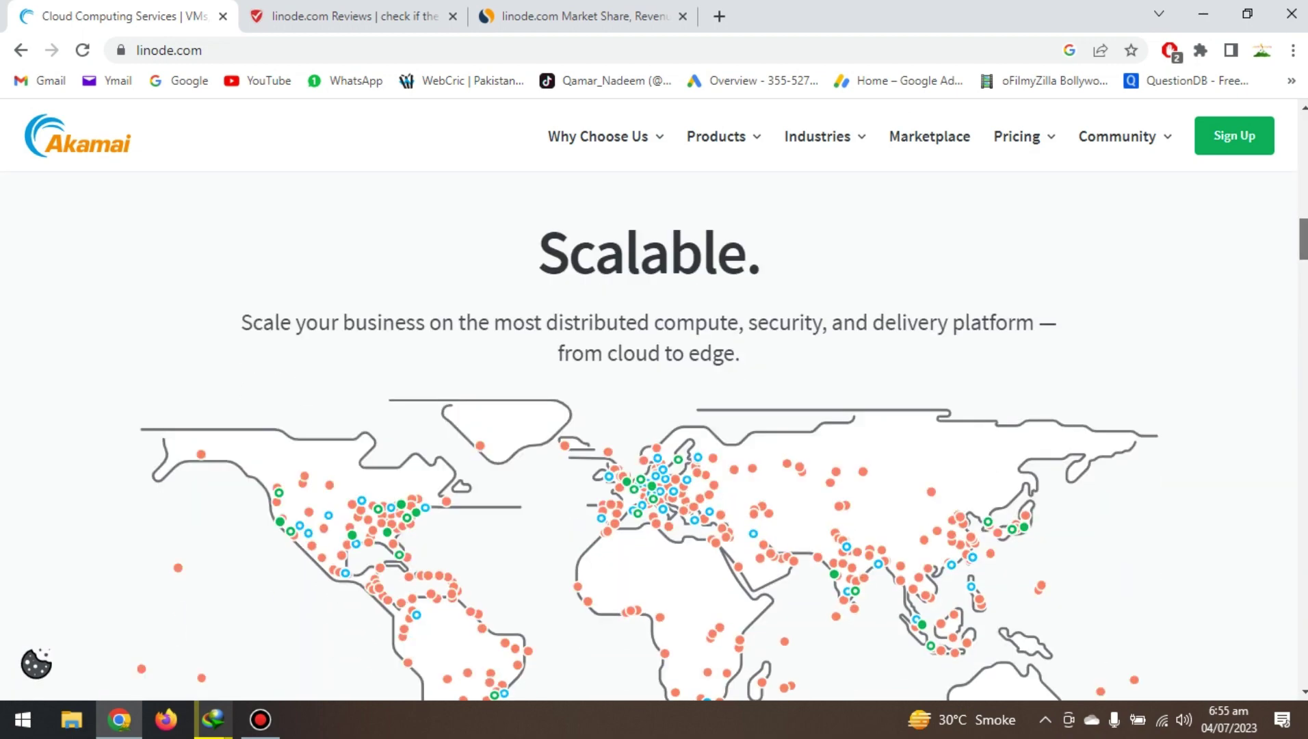
scroll(649, 411, down, 15)
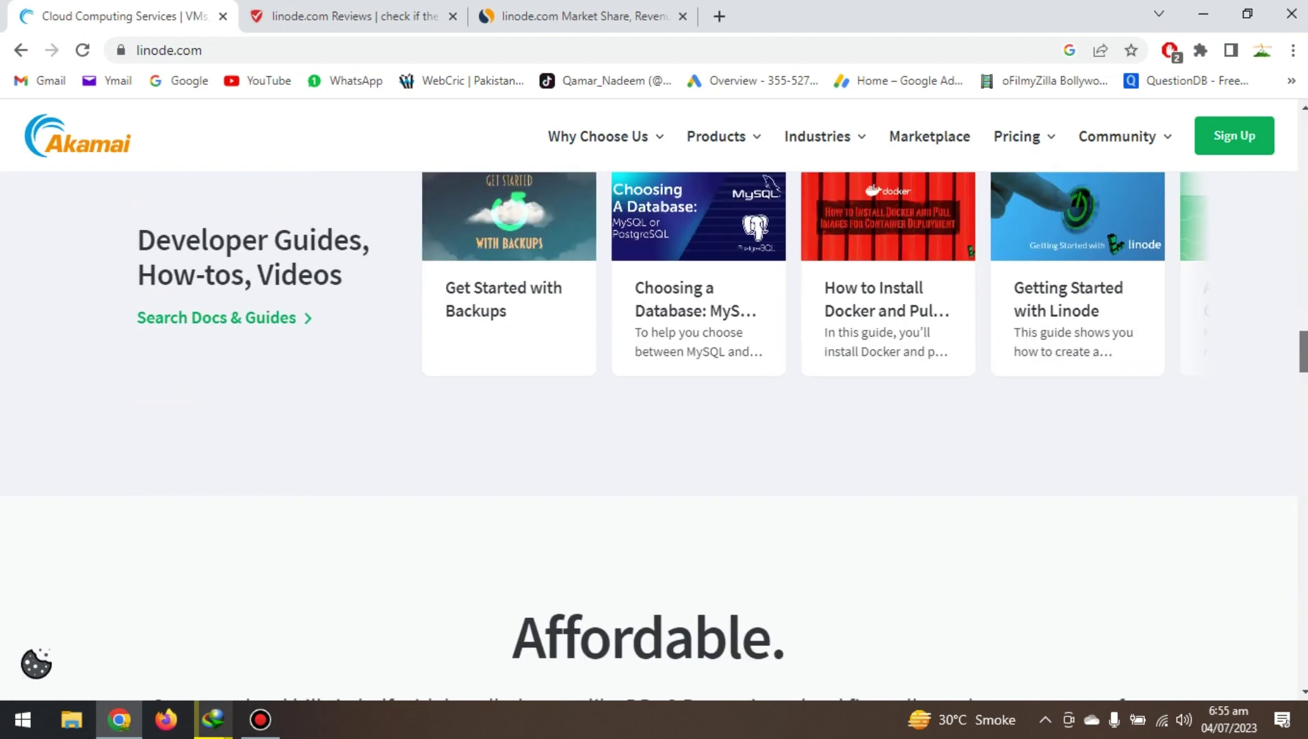
scroll(1303, 382, down, 10)
scroll(1303, 381, up, 7)
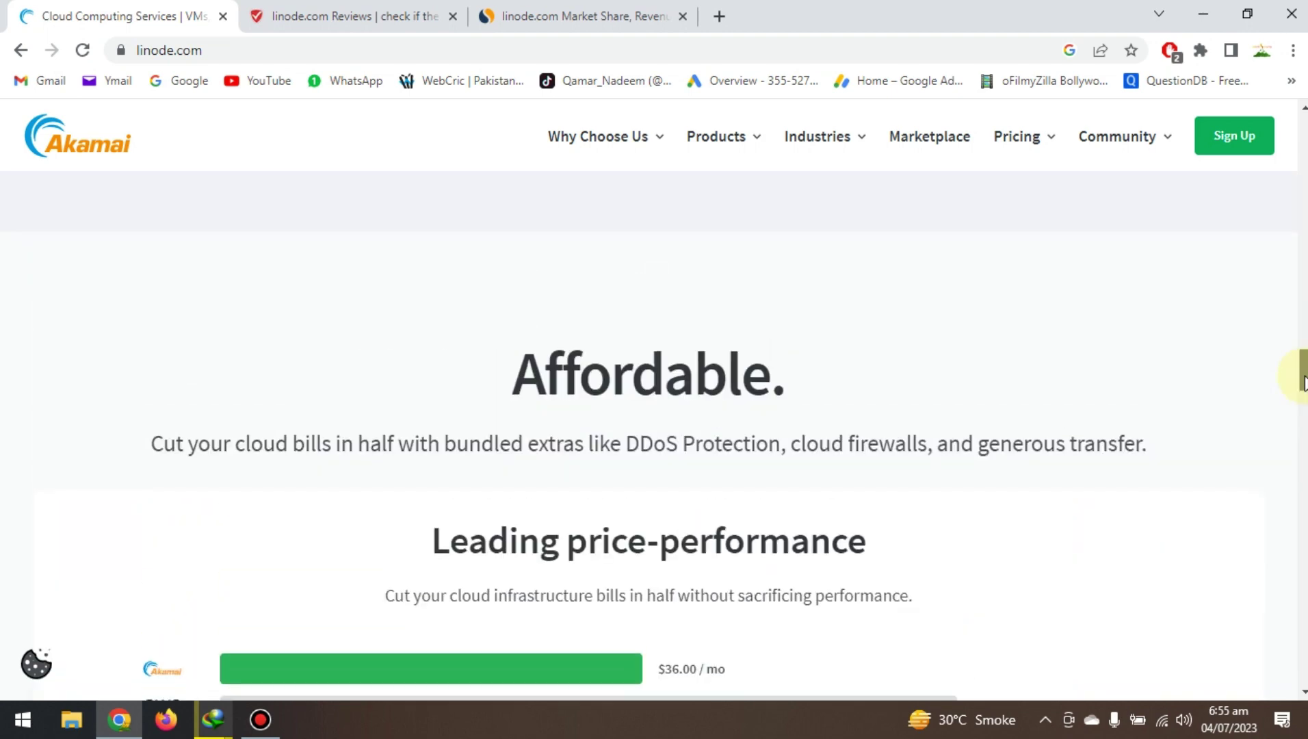
scroll(1303, 382, down, 10)
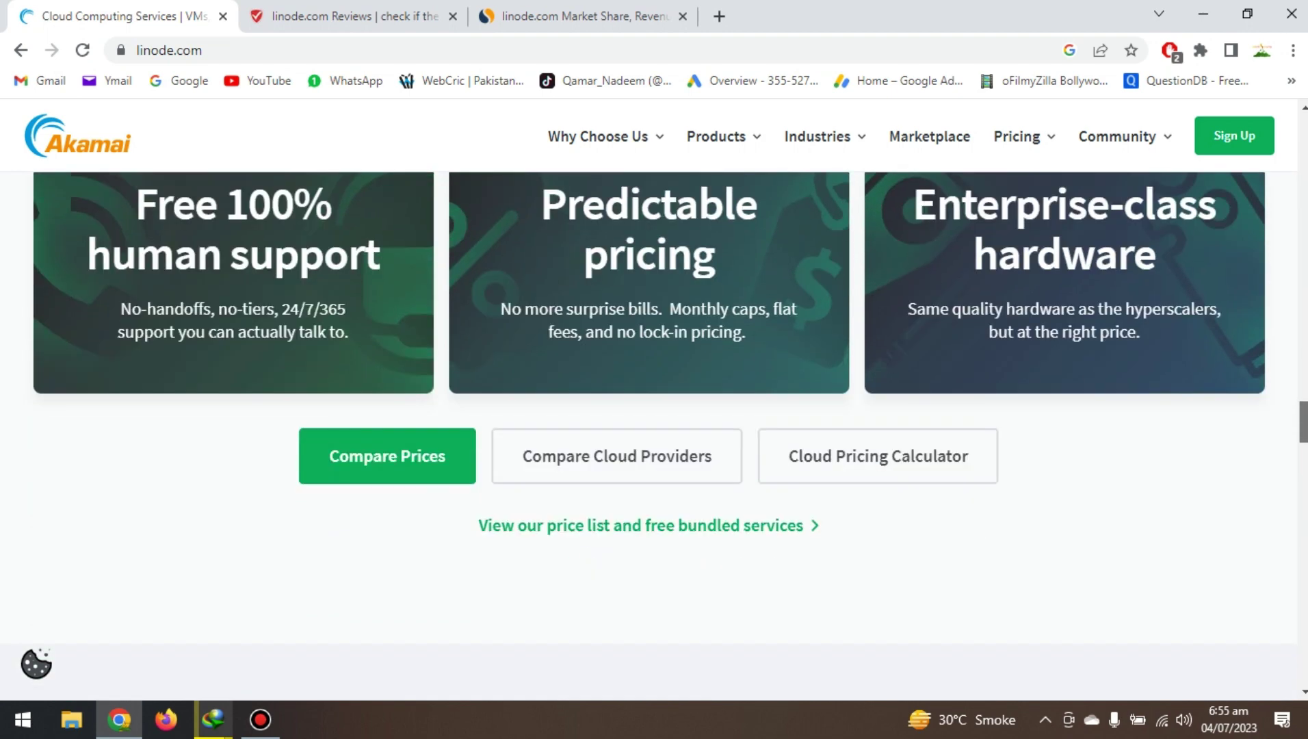
scroll(651, 438, down, 20)
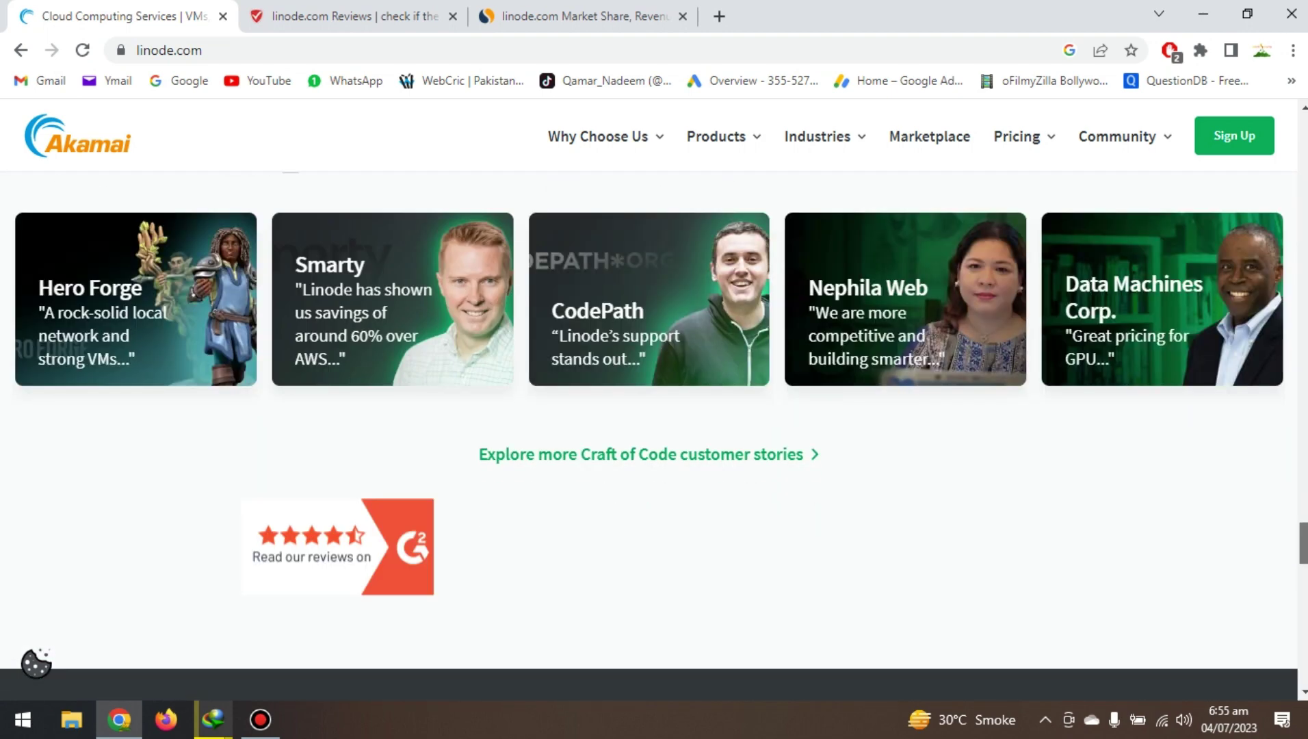
scroll(1252, 286, down, 15)
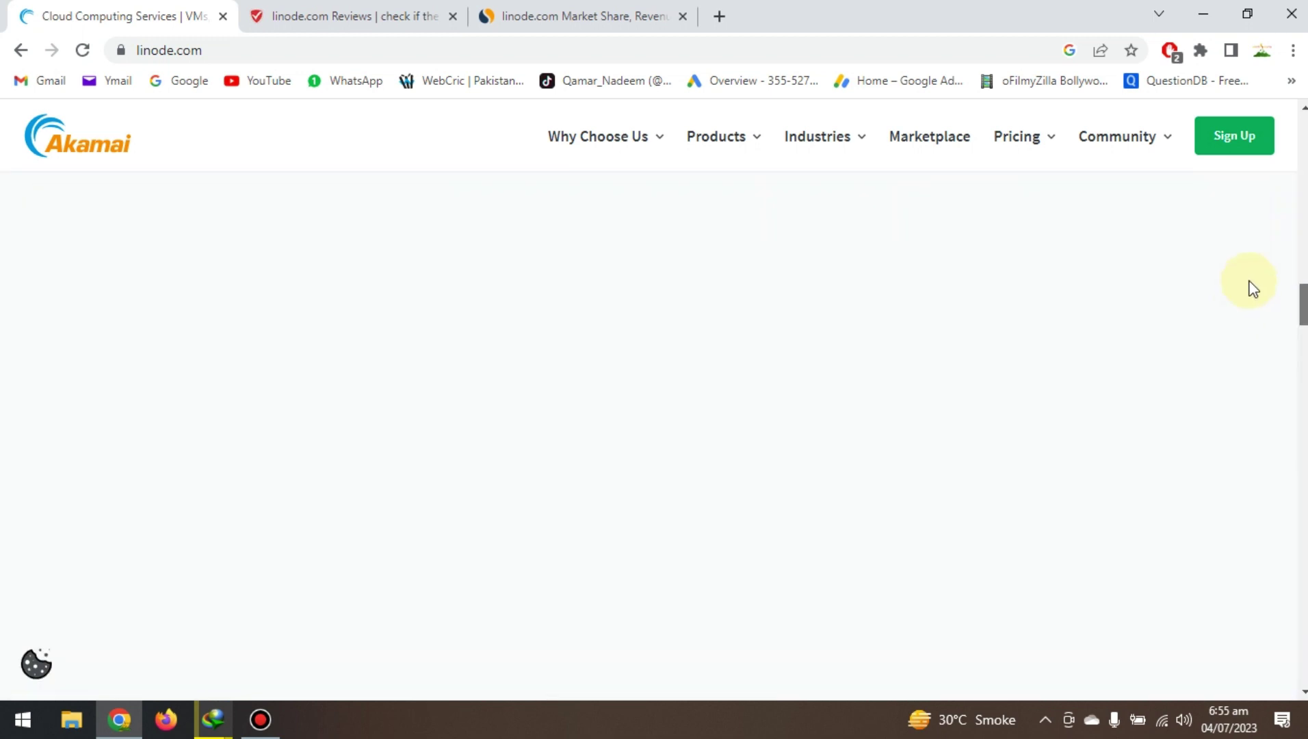
key(Home)
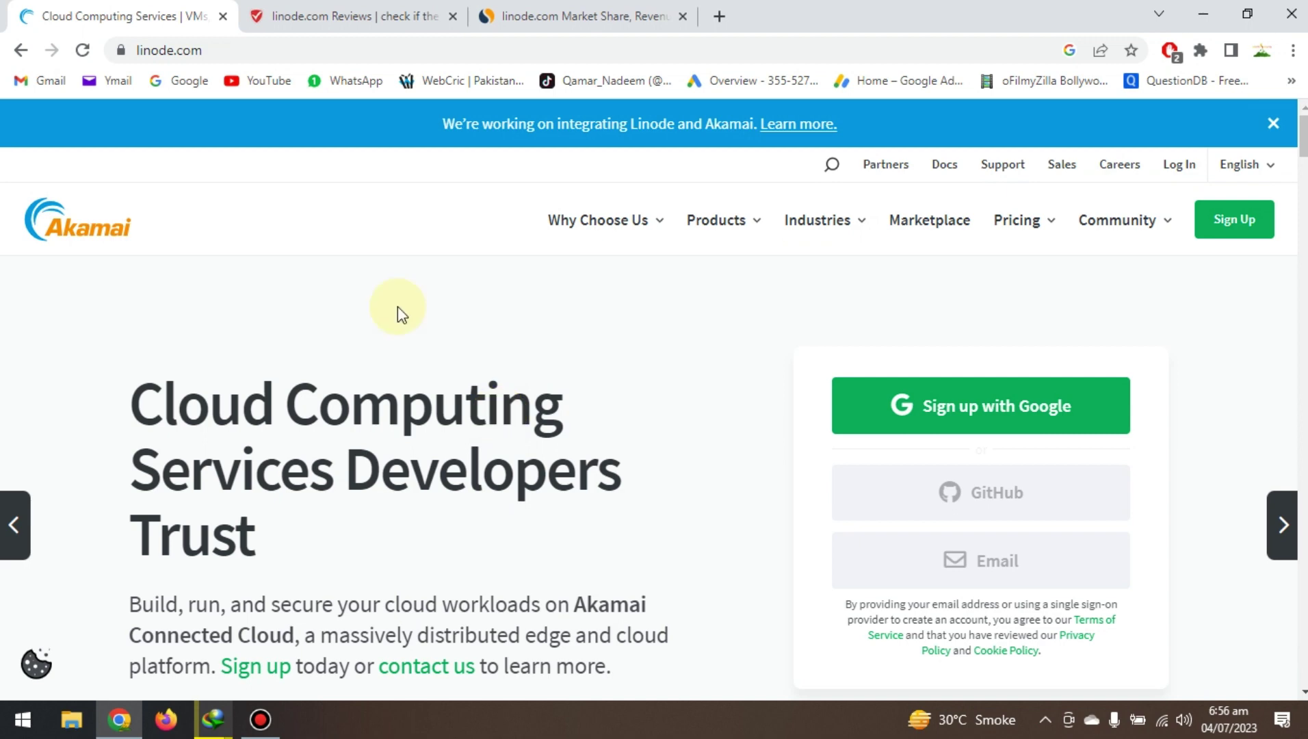
Review linode.com's 100/100 ScamAdviser trustscore, then switch to its Similarweb overview.
click(371, 14)
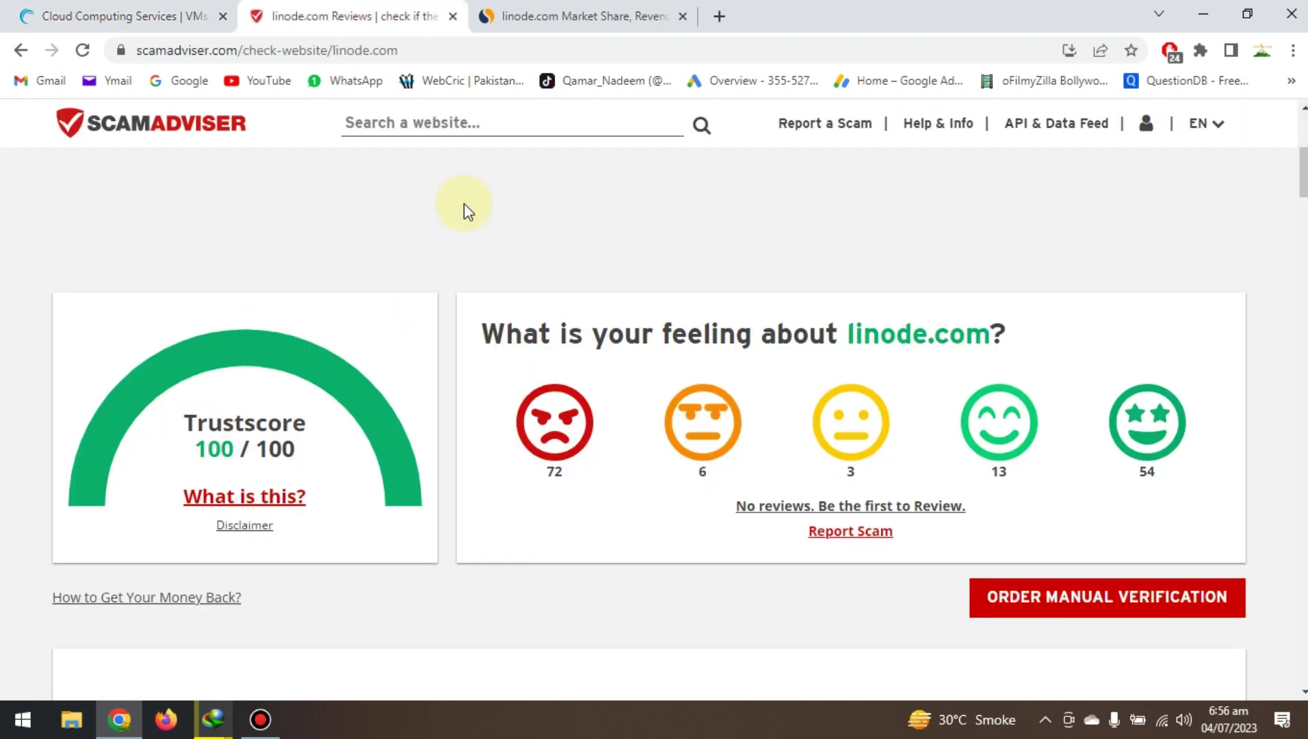
click(436, 116)
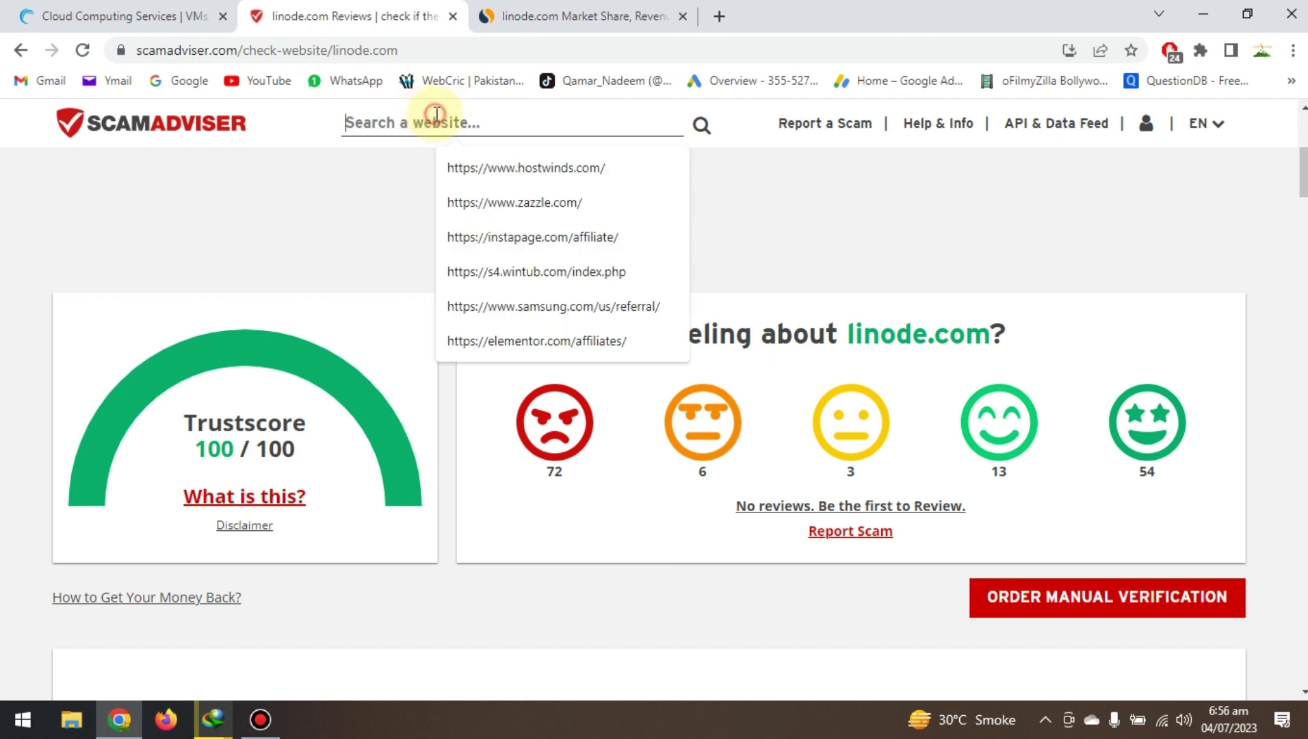
click(367, 184)
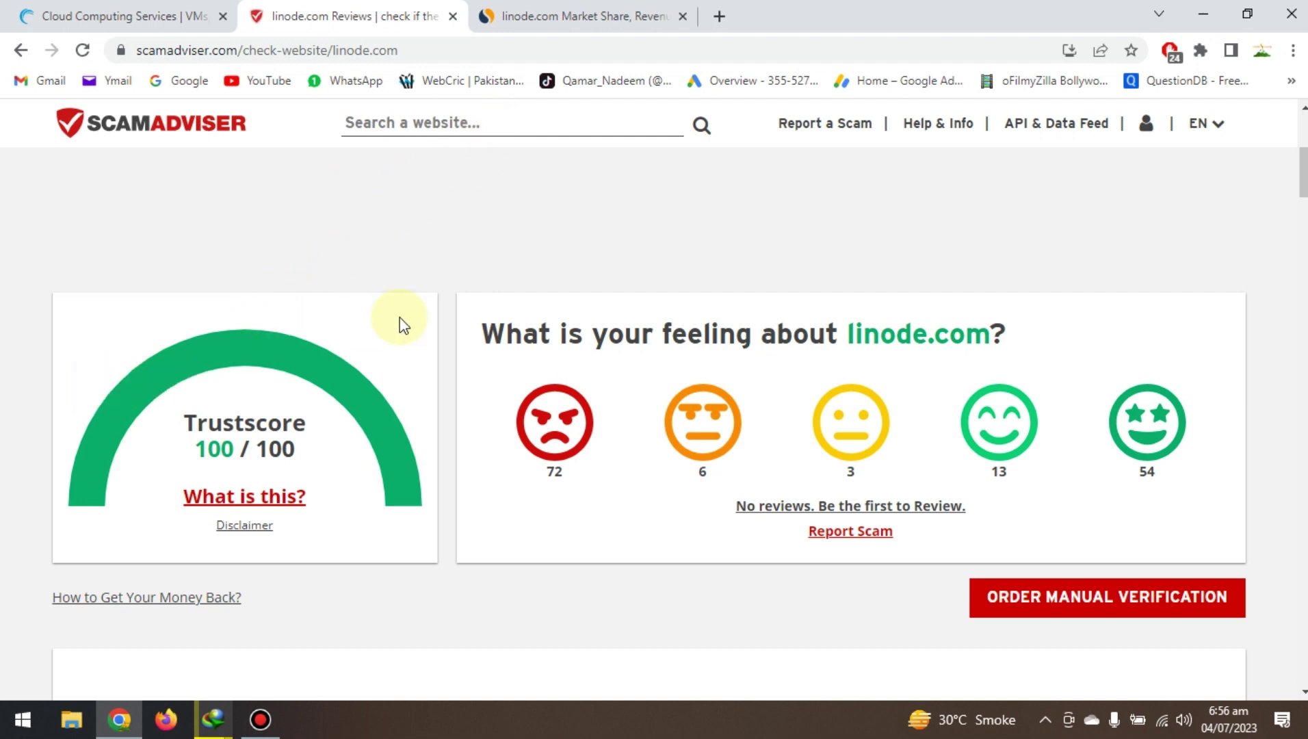
scroll(400, 318, up, 1)
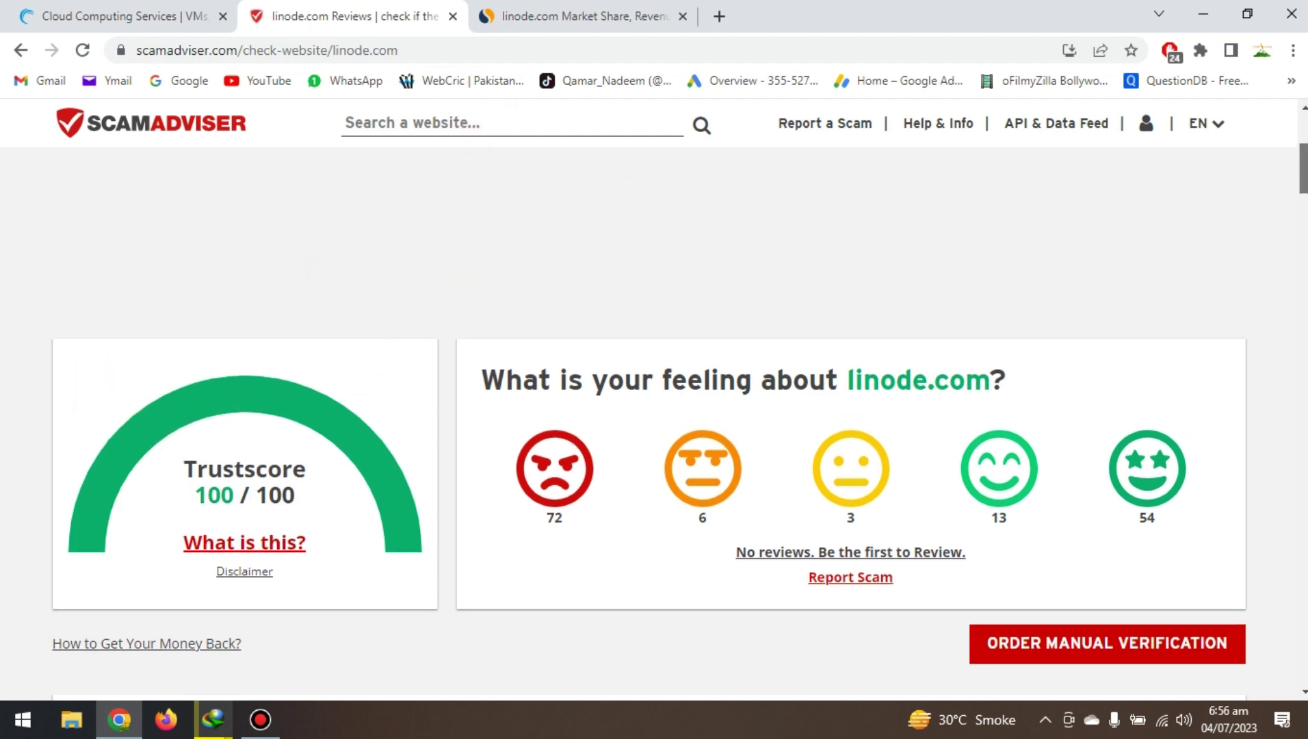
scroll(648, 411, up, 5)
scroll(648, 424, down, 4)
scroll(648, 424, up, 4)
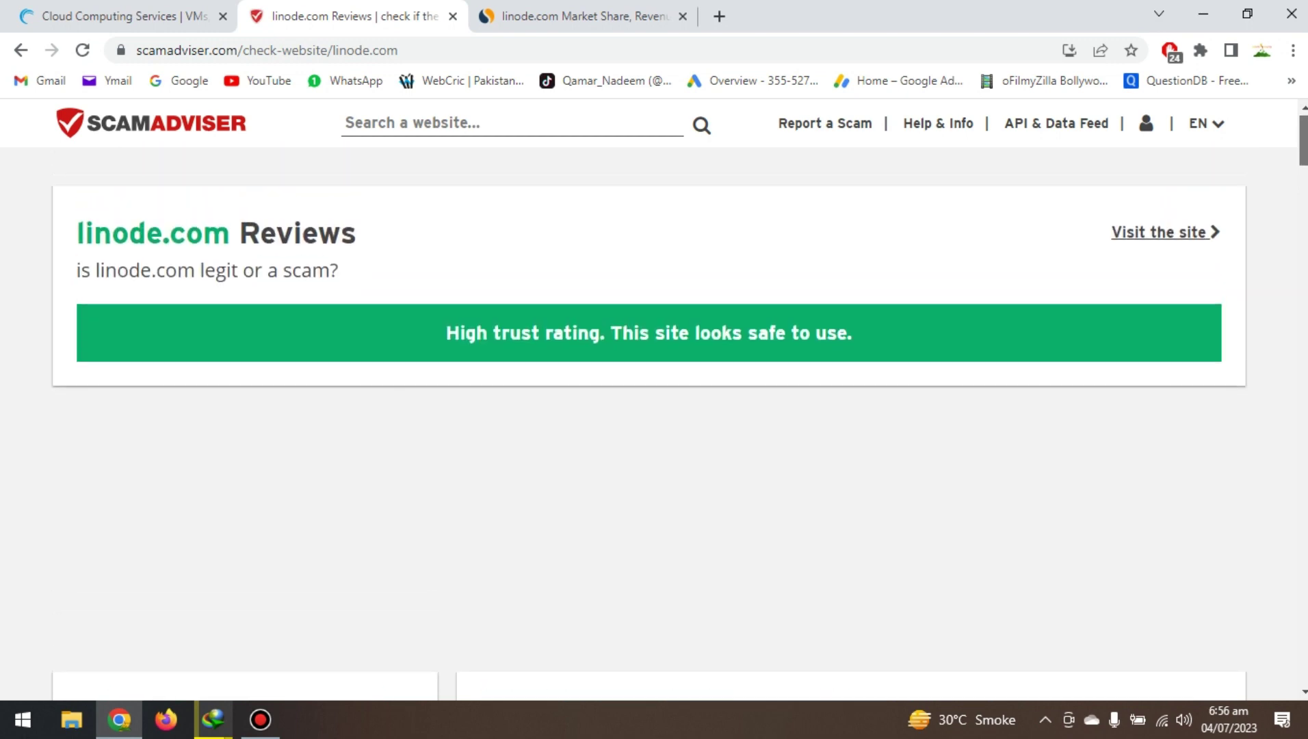
scroll(649, 424, down, 5)
scroll(649, 425, down, 3)
scroll(649, 424, up, 2)
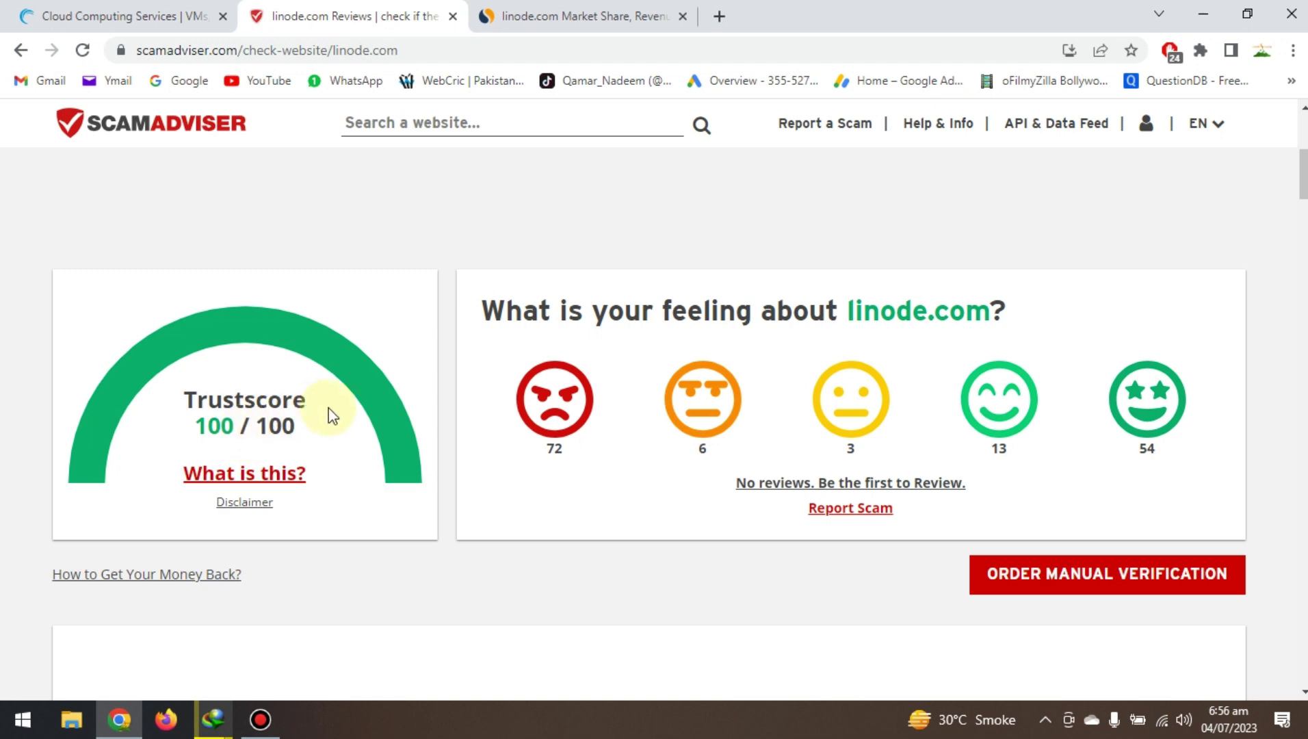
mouse_move(563, 3)
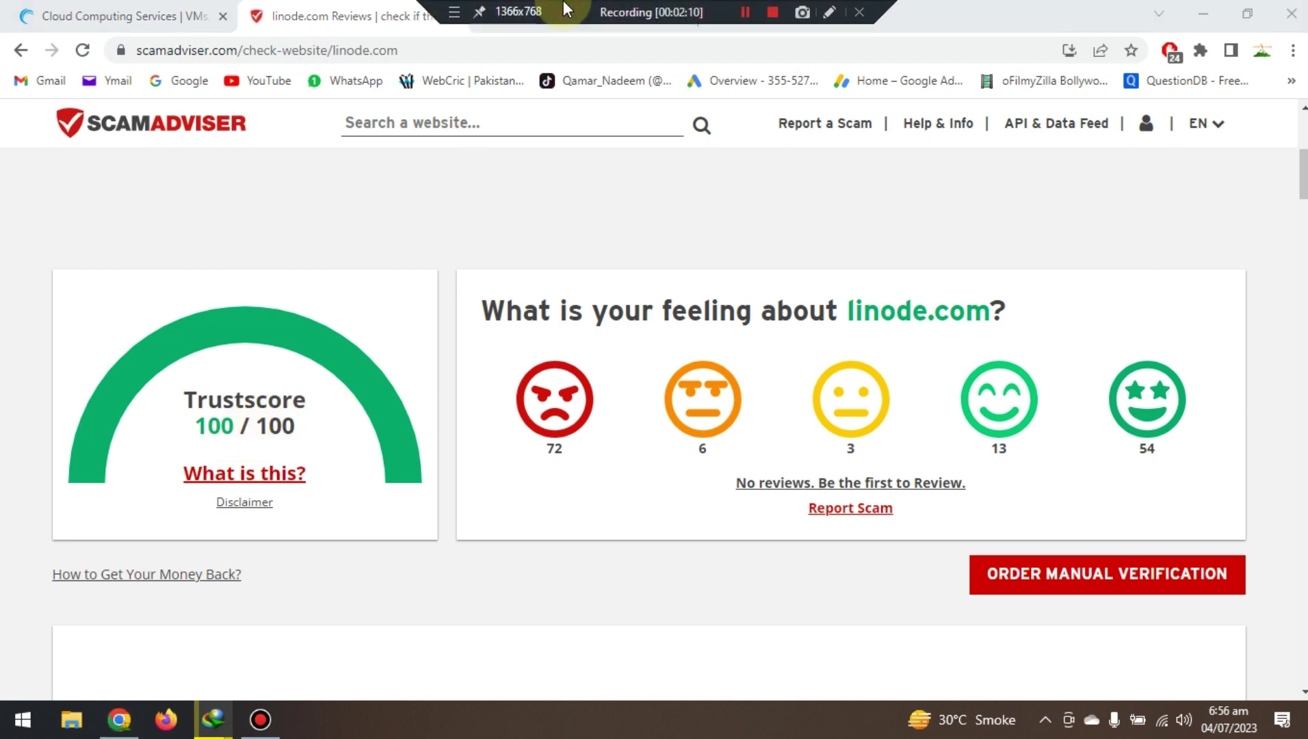
click(530, 23)
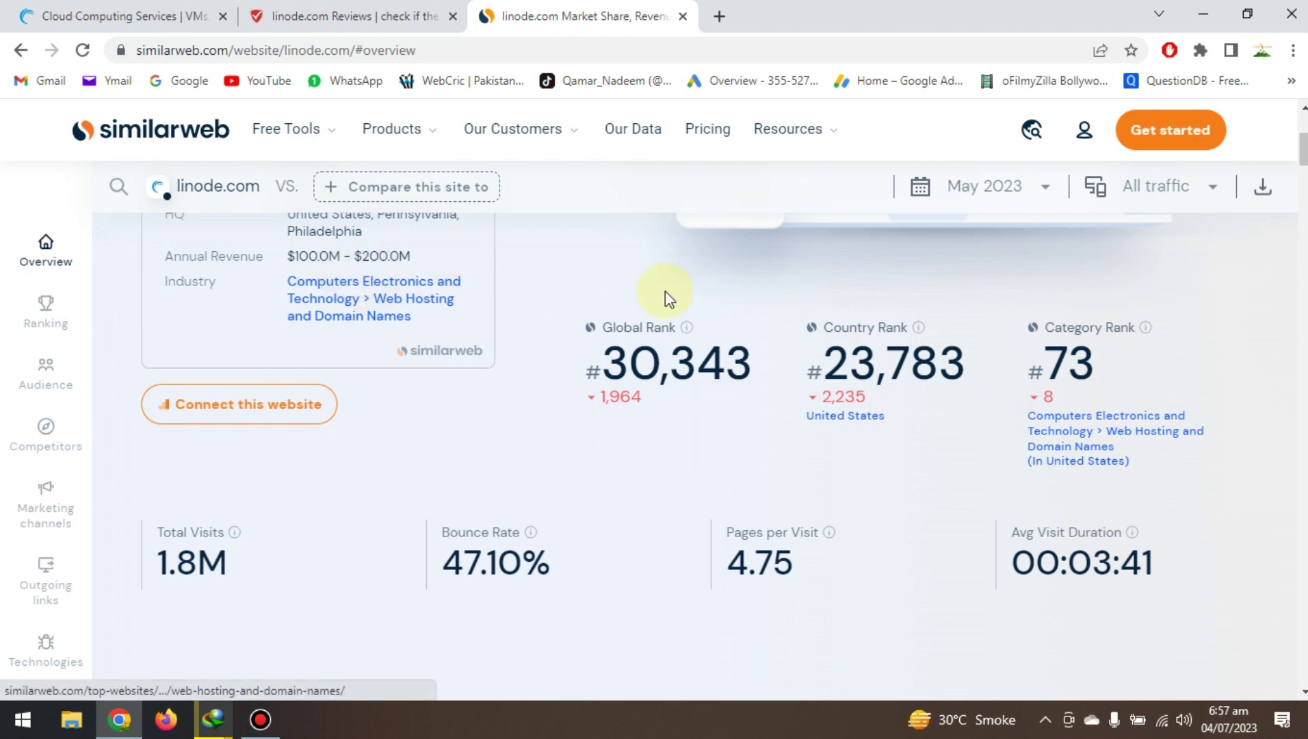
After reviewing the Similarweb ranks and visits, return to the linode.com homepage tab.
click(99, 8)
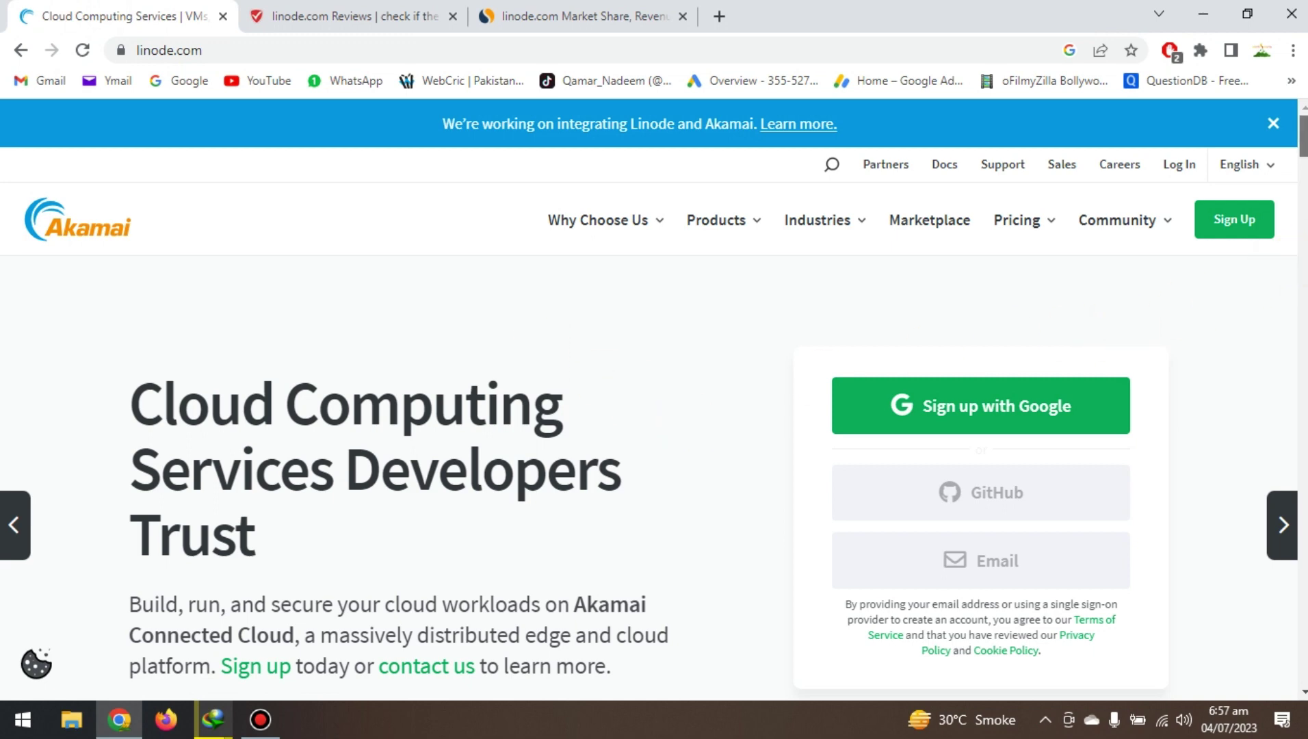
Open Affiliate Program from the Community links in the linode.com footer.
drag(1303, 135, 1304, 636)
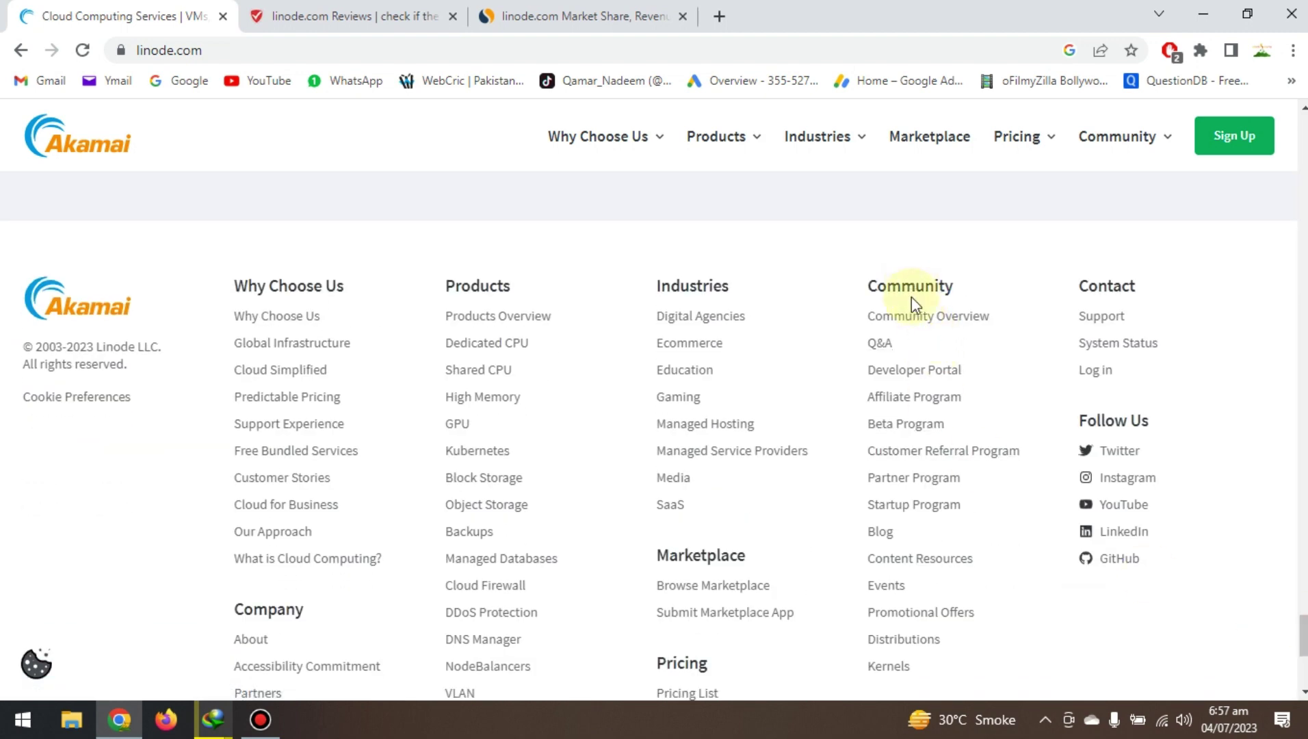
click(908, 409)
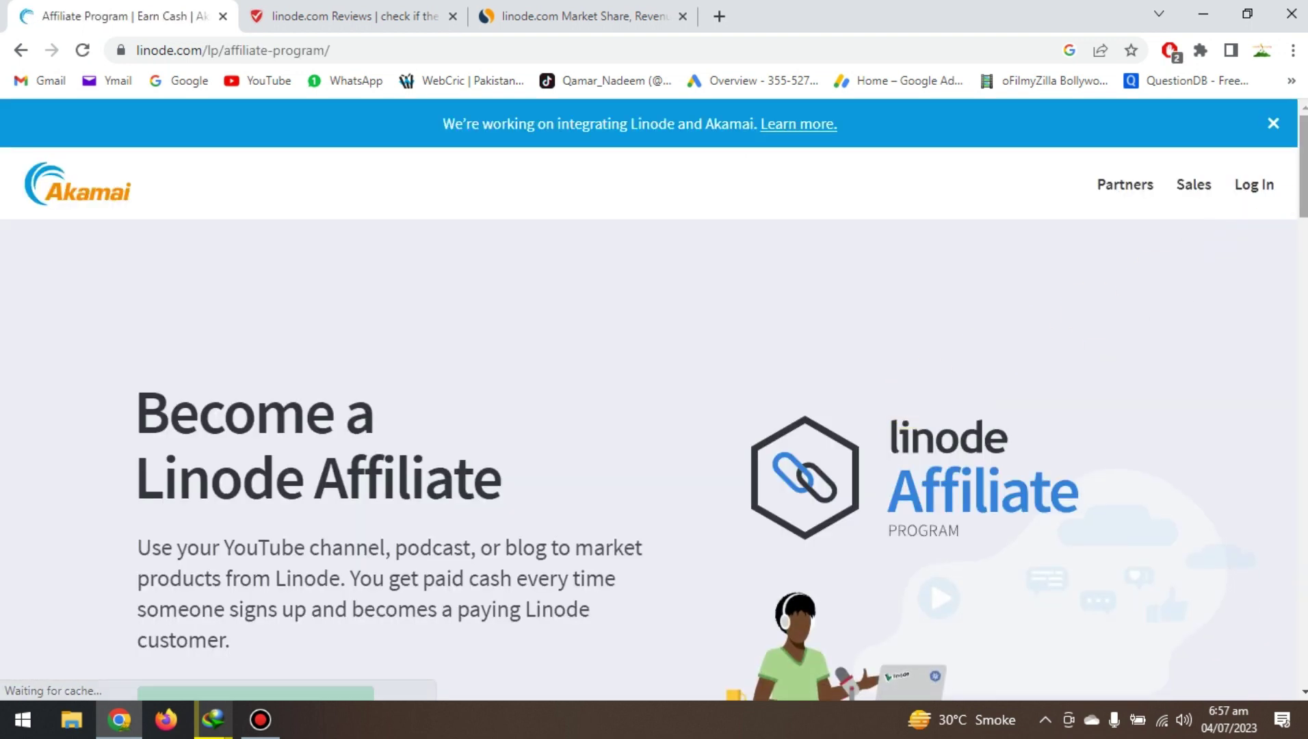
Read the $10-per-referral affiliate benefits, then choose Join Now For Free.
scroll(649, 400, down, 1)
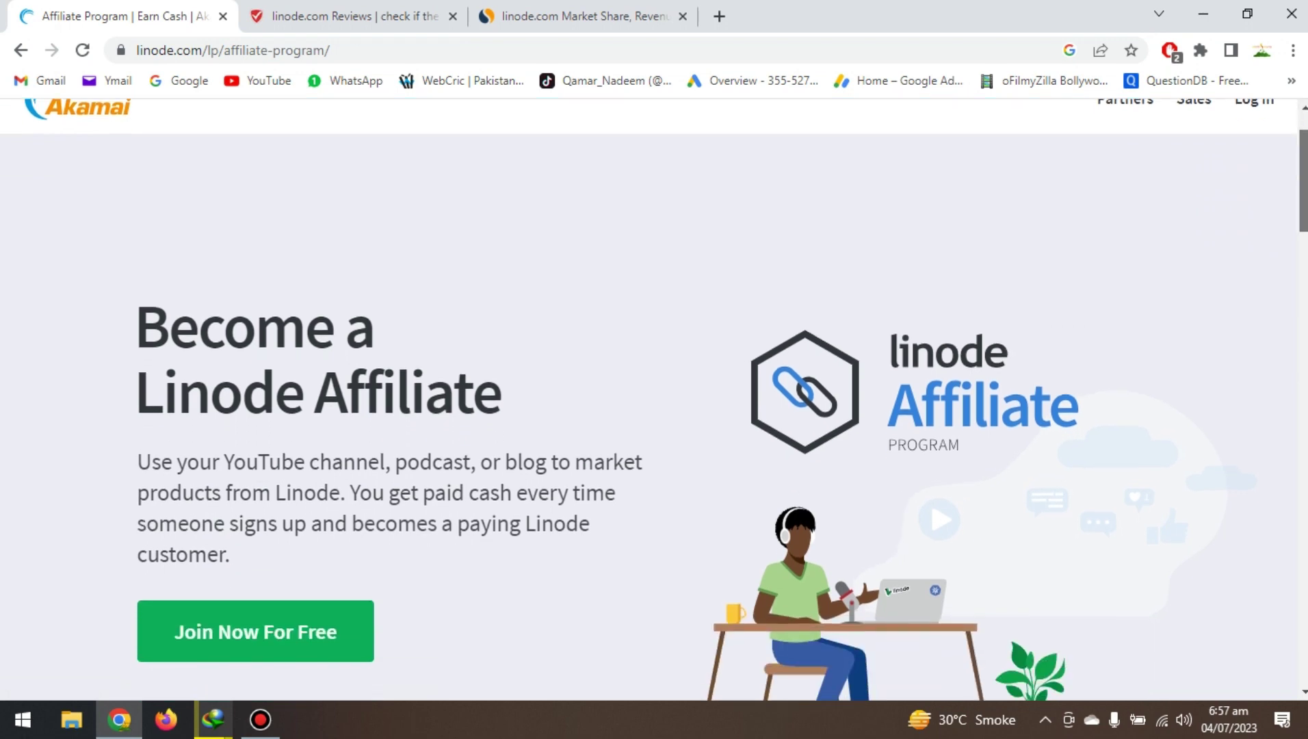
scroll(654, 400, down, 2)
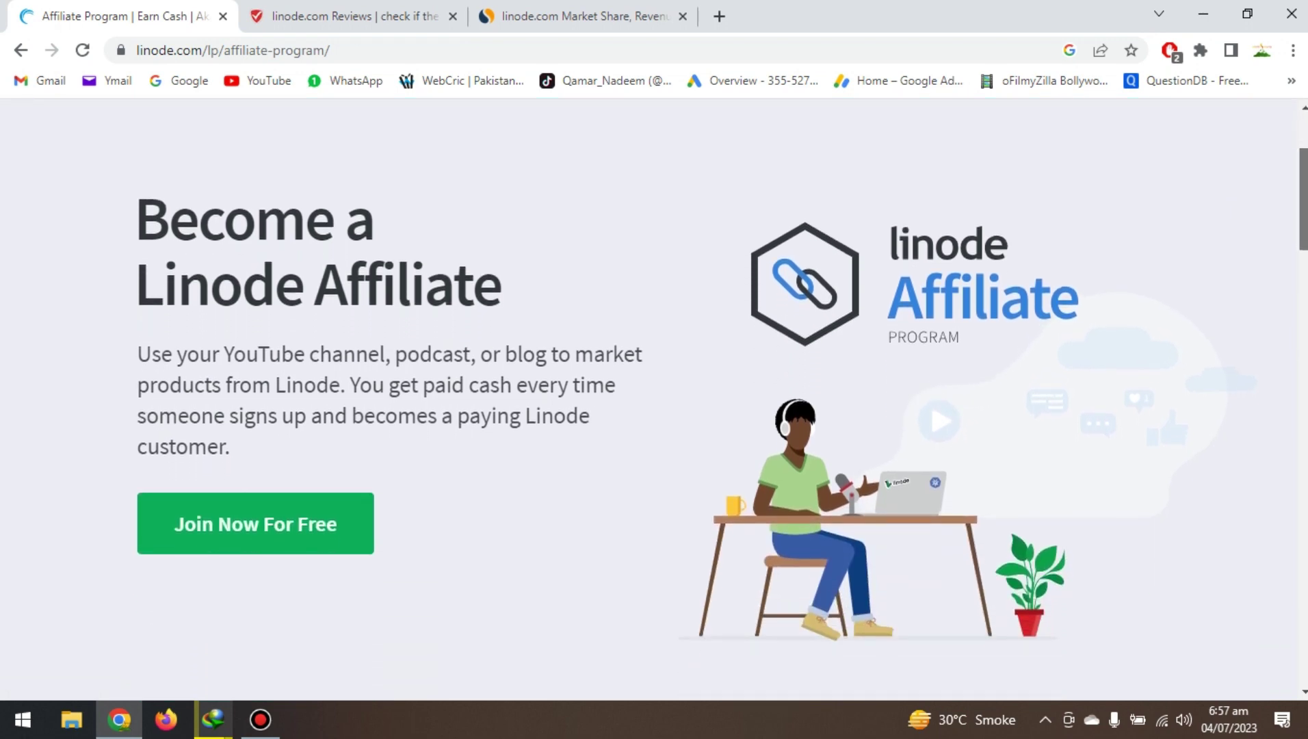
scroll(648, 400, down, 8)
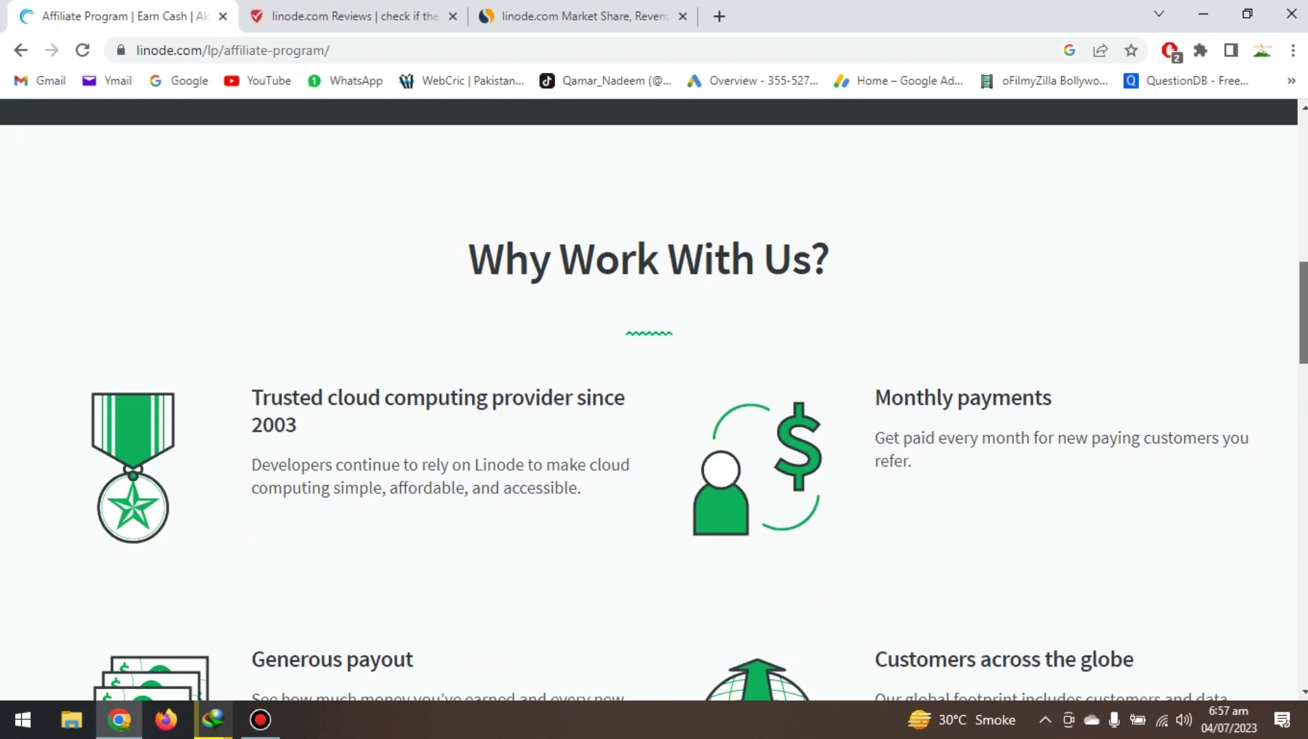
scroll(648, 400, down, 10)
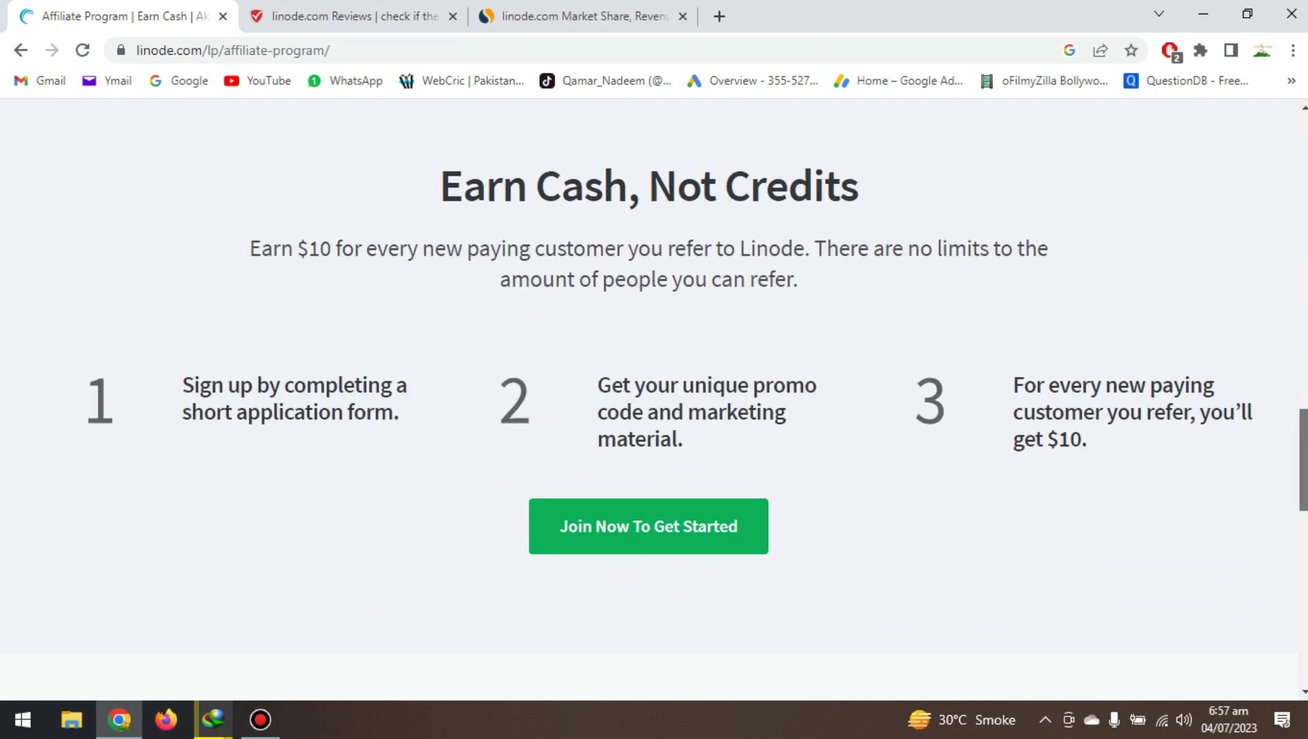
scroll(648, 401, up, 1)
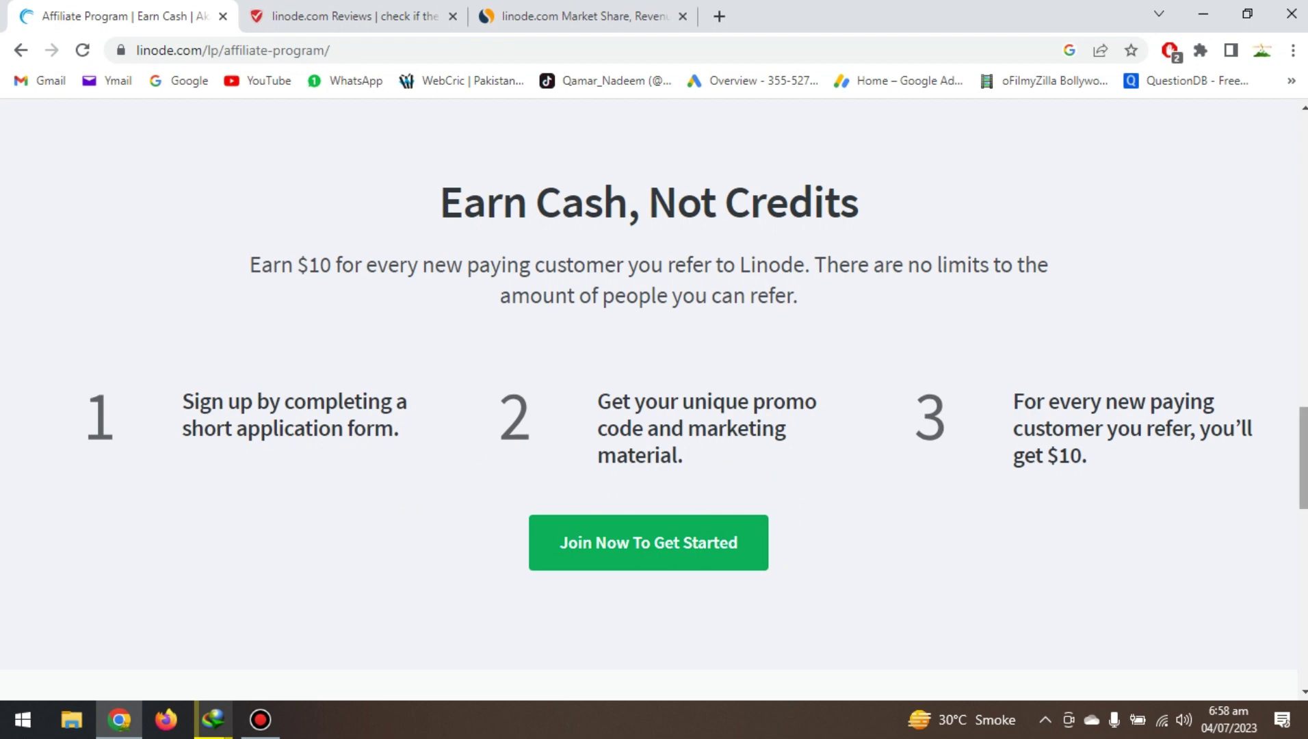
scroll(654, 397, up, 3)
scroll(1172, 282, up, 15)
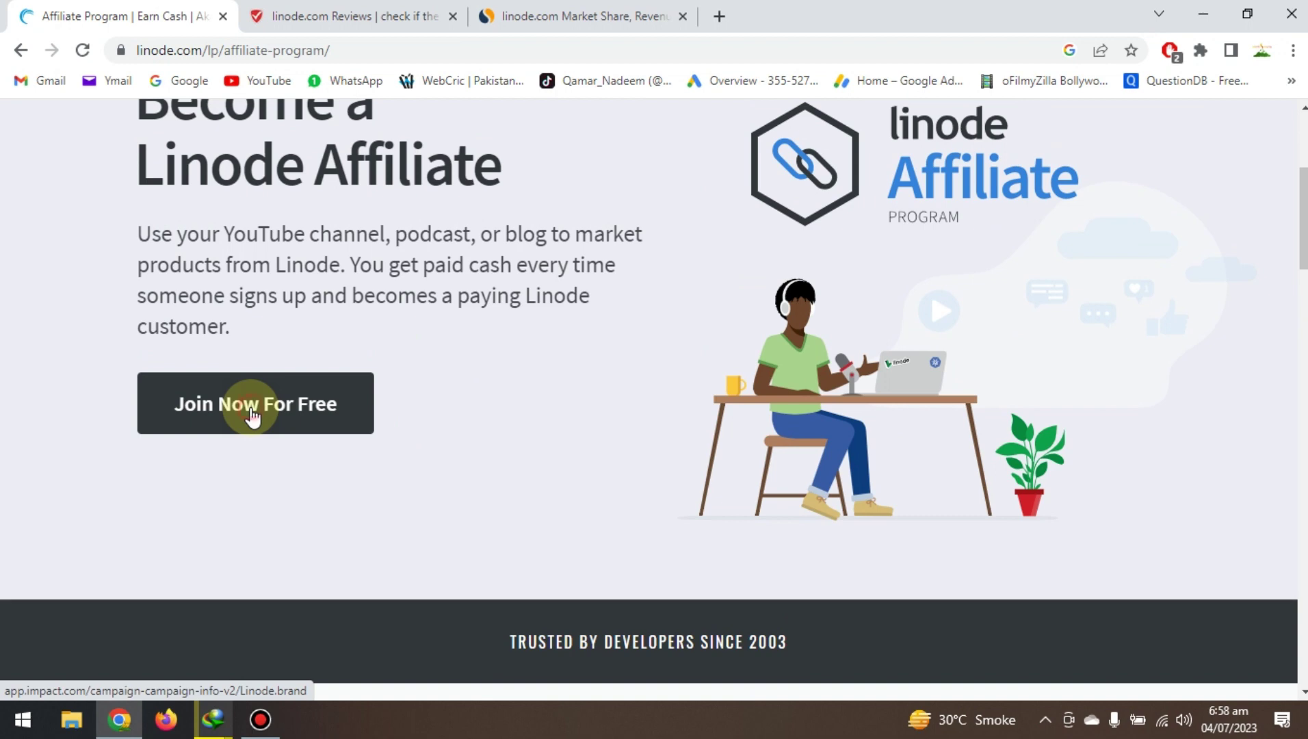
click(252, 411)
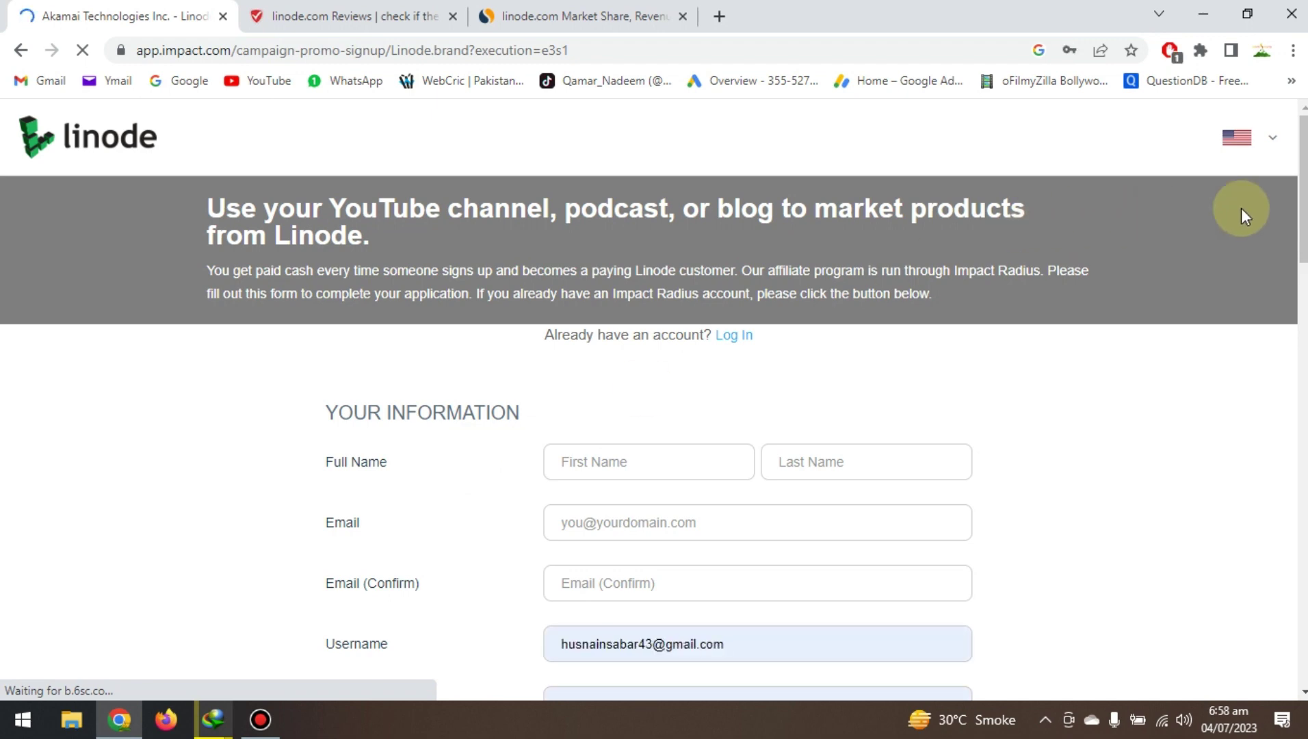
Autofill the name, email and address fields from Chrome's saved contact info.
scroll(648, 443, down, 2)
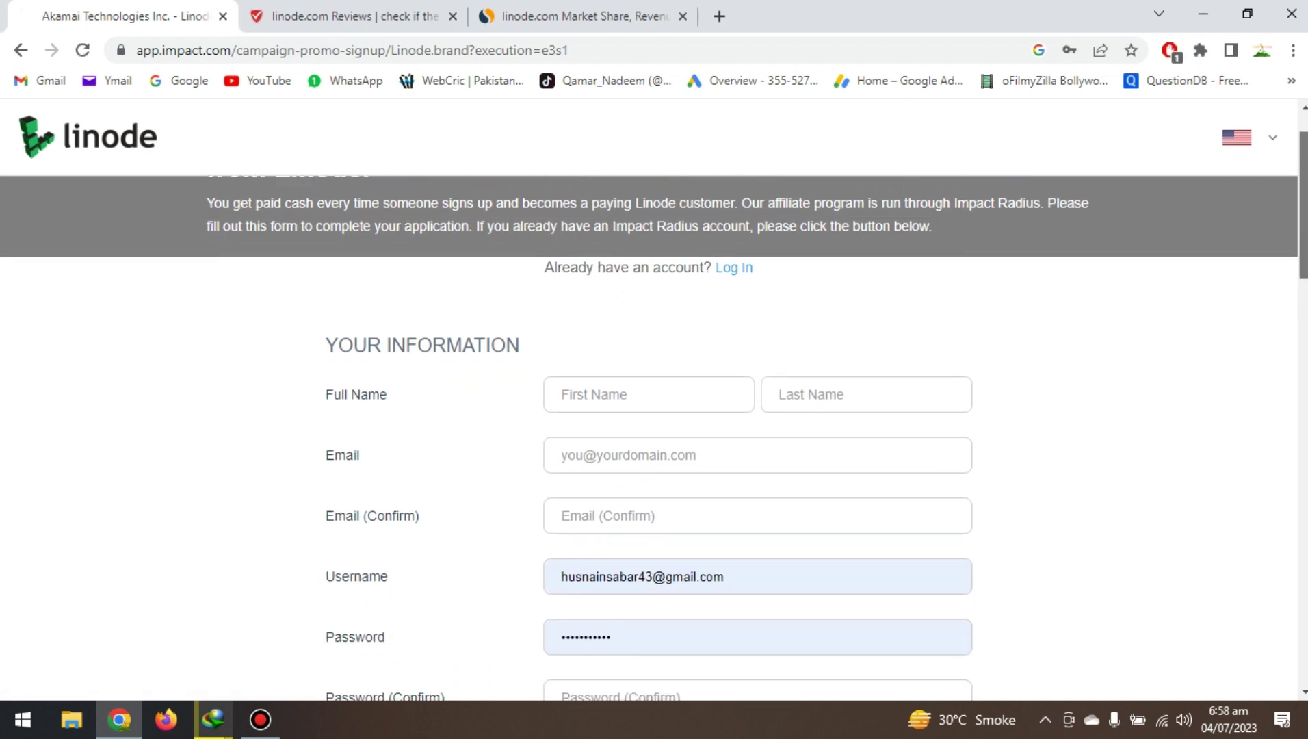
scroll(648, 443, down, 1)
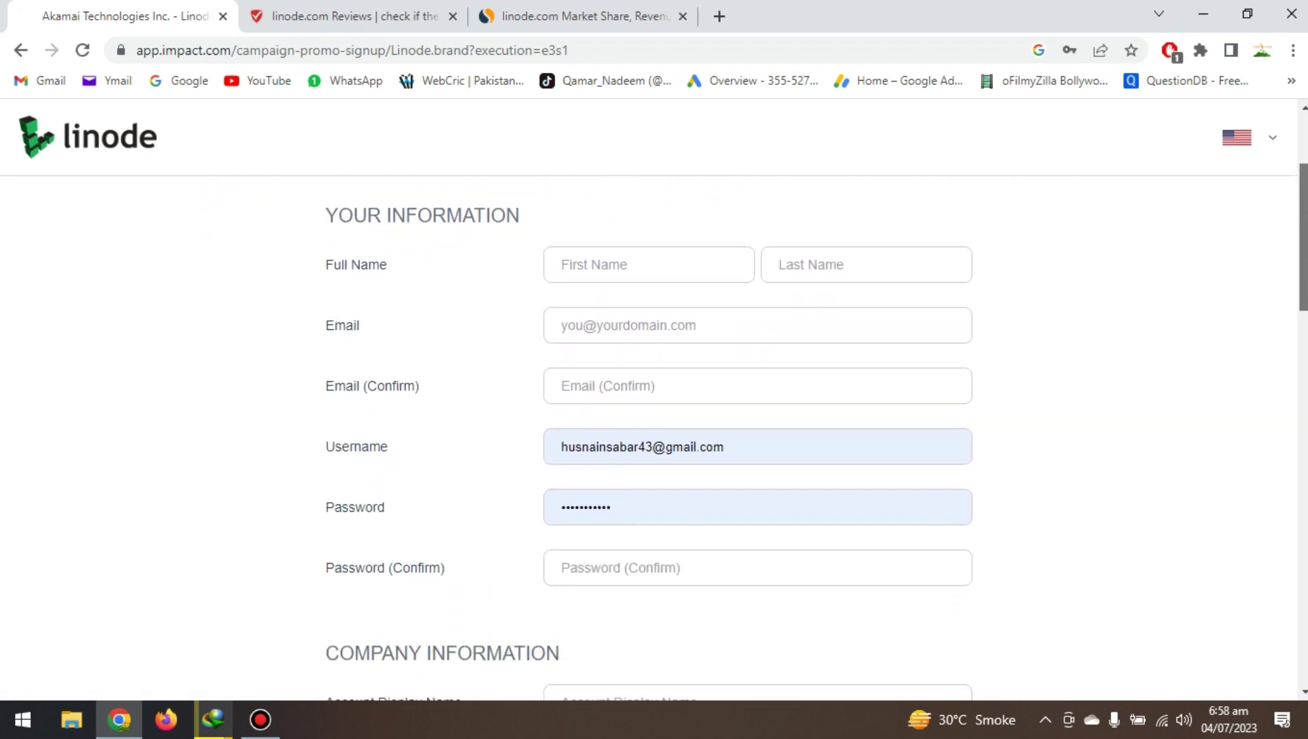
click(626, 257)
click(685, 332)
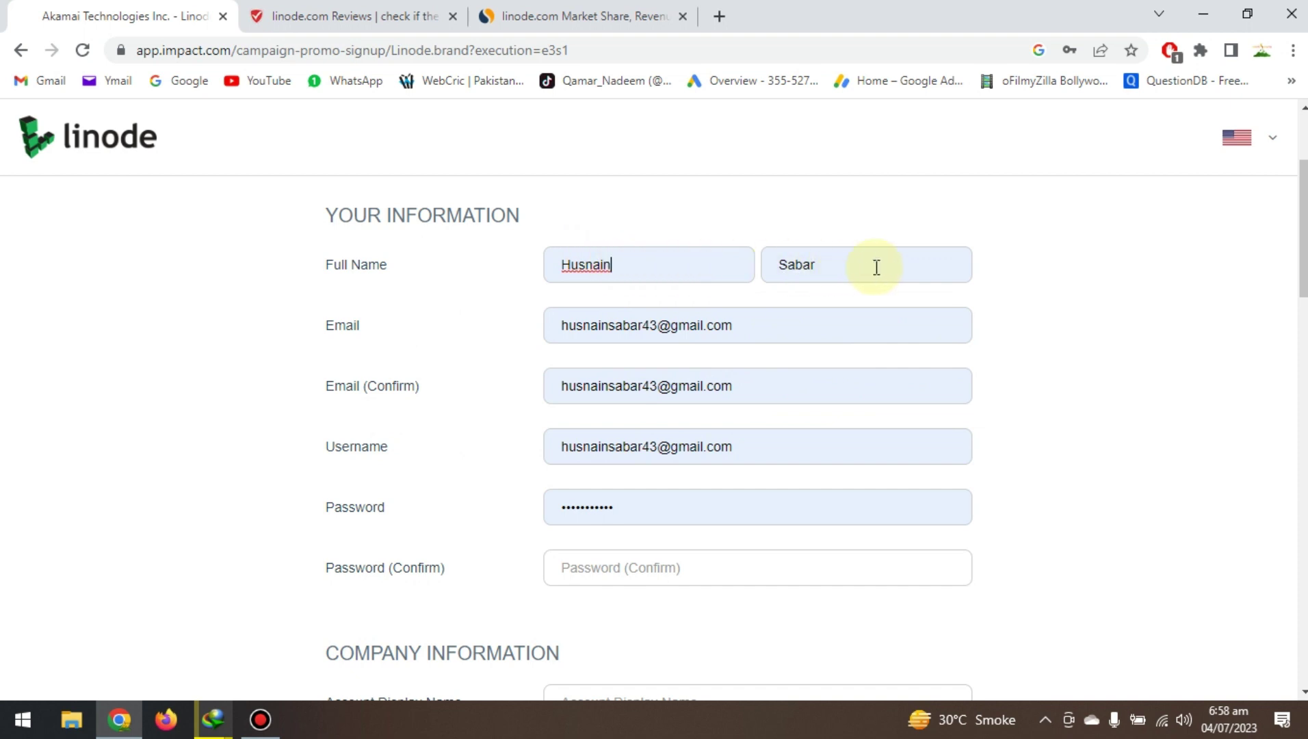
Replace the autofilled username with a new username.
click(757, 440)
key(BackSpace)
key(BackSpace)
key(BackSpace)
key(BackSpace)
key(BackSpace)
key(BackSpace)
key(BackSpace)
key(BackSpace)
key(BackSpace)
key(BackSpace)
key(BackSpace)
key(BackSpace)
key(BackSpace)
key(BackSpace)
key(BackSpace)
key(BackSpace)
key(BackSpace)
key(BackSpace)
key(BackSpace)
key(BackSpace)
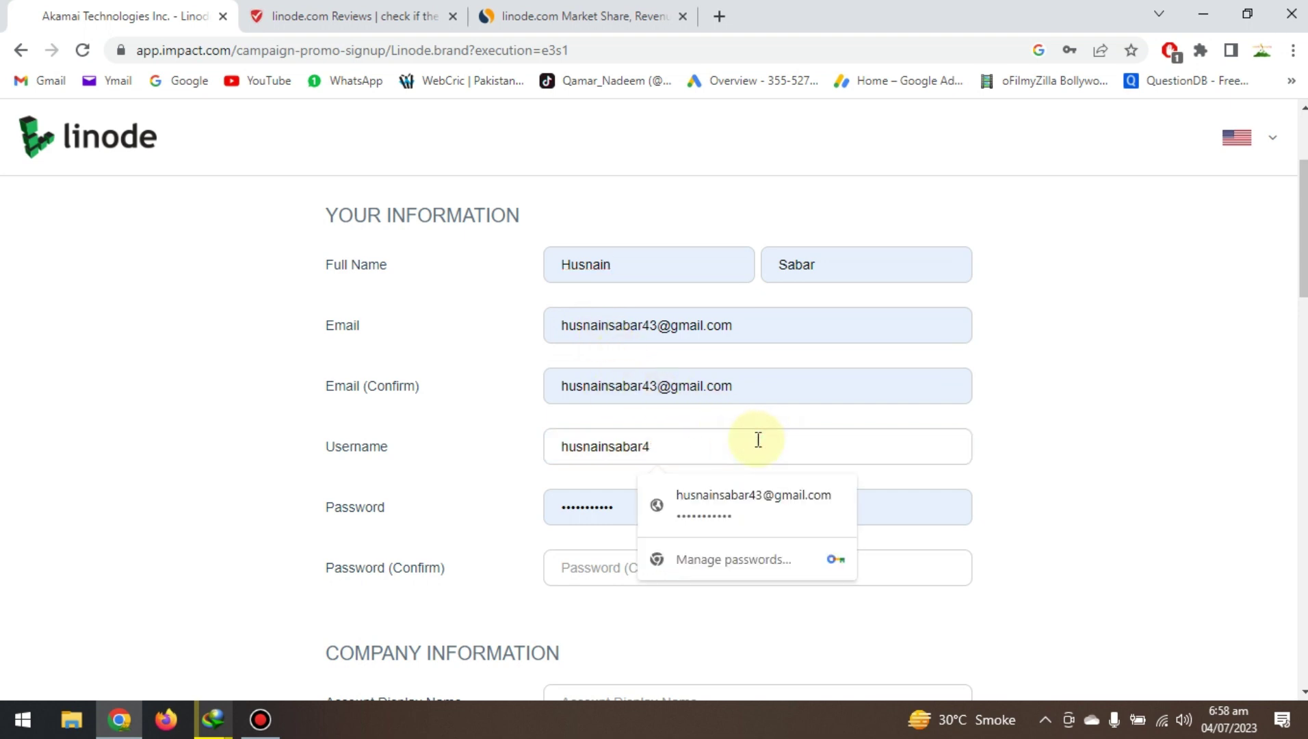
key(BackSpace)
text(husnainsabar1234)
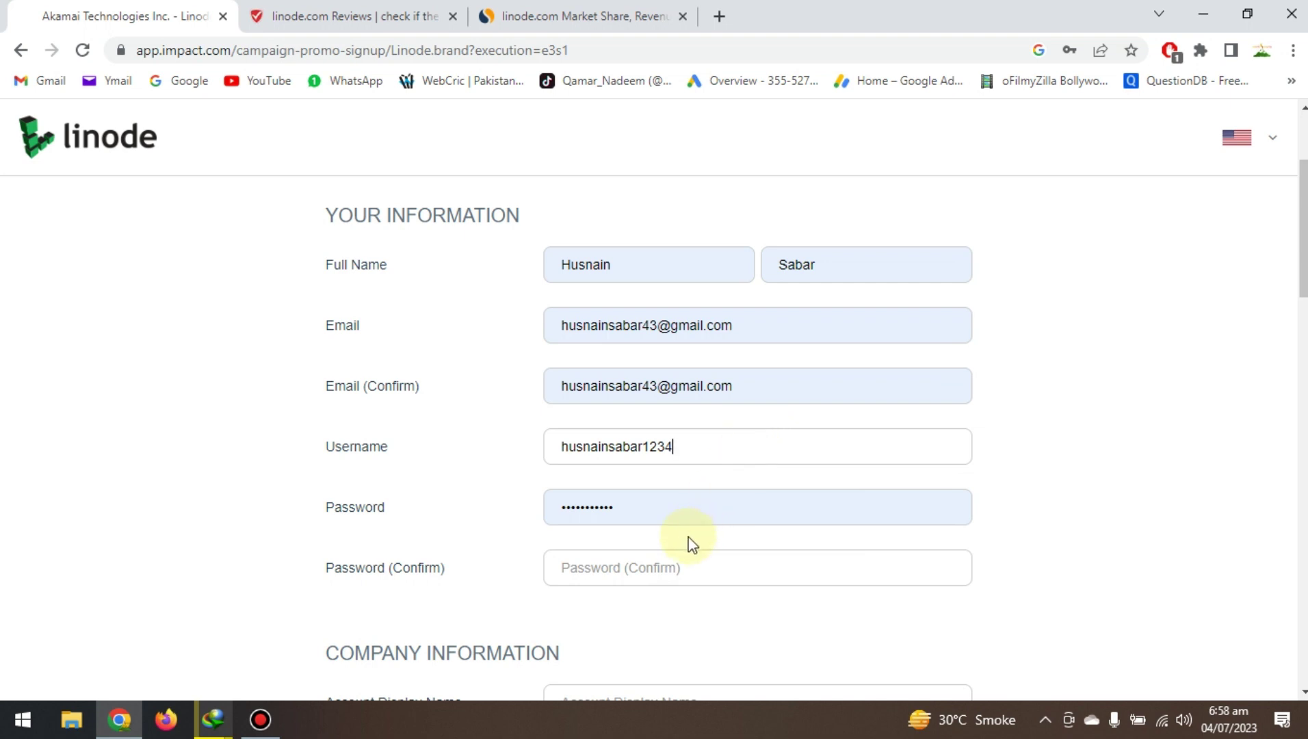
Fill the password confirmation with the saved password.
click(684, 566)
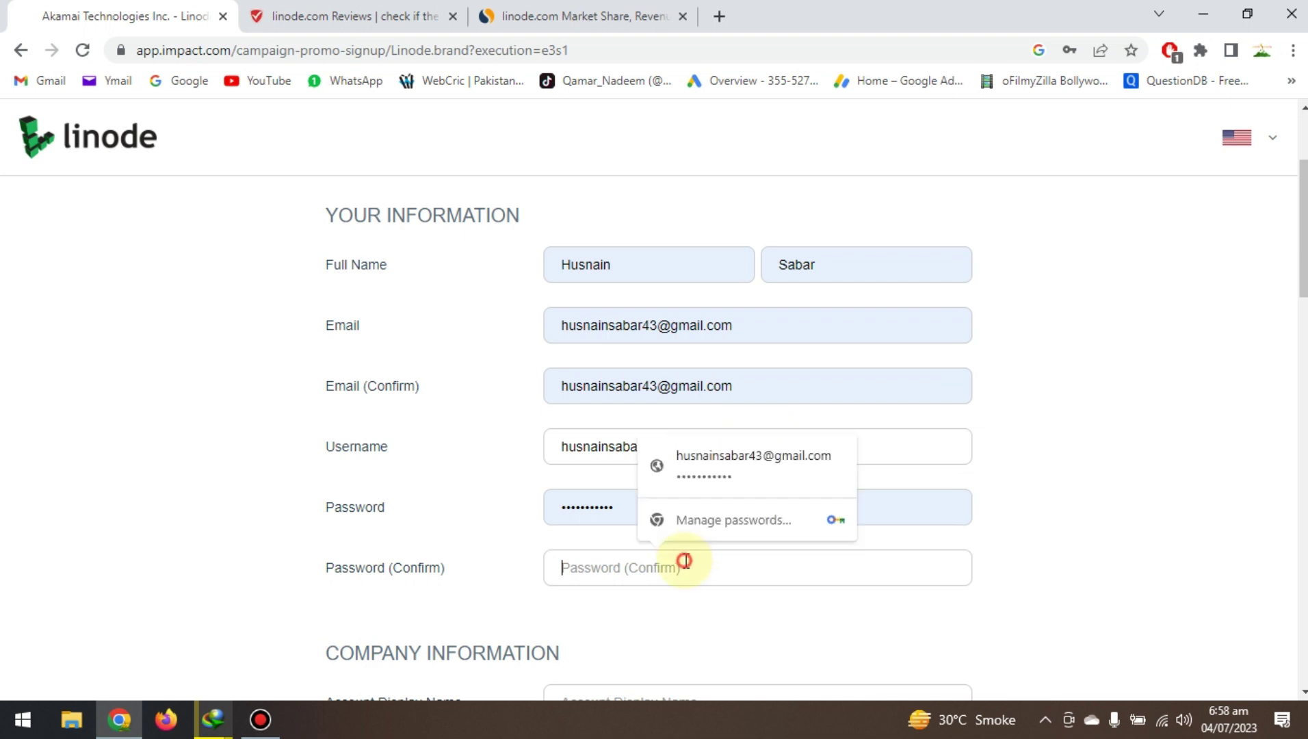
click(705, 482)
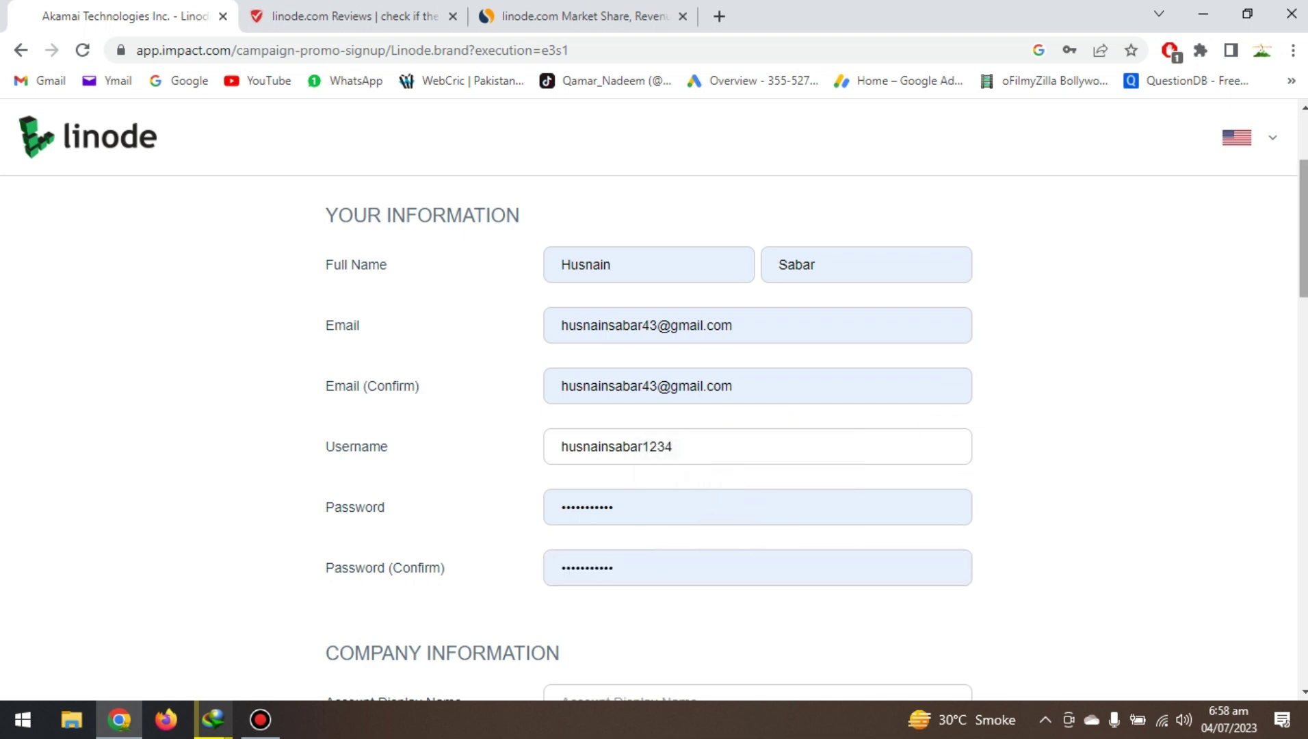
scroll(753, 438, down, 3)
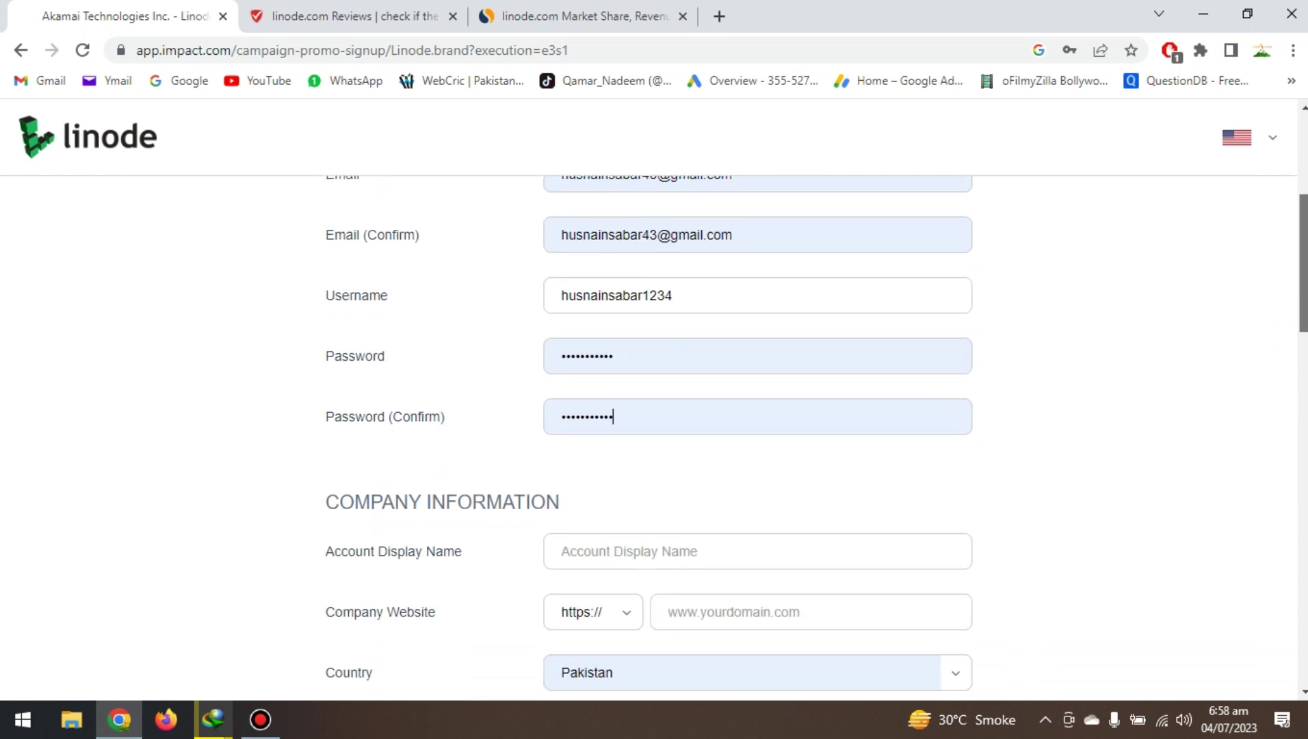
scroll(841, 352, down, 2)
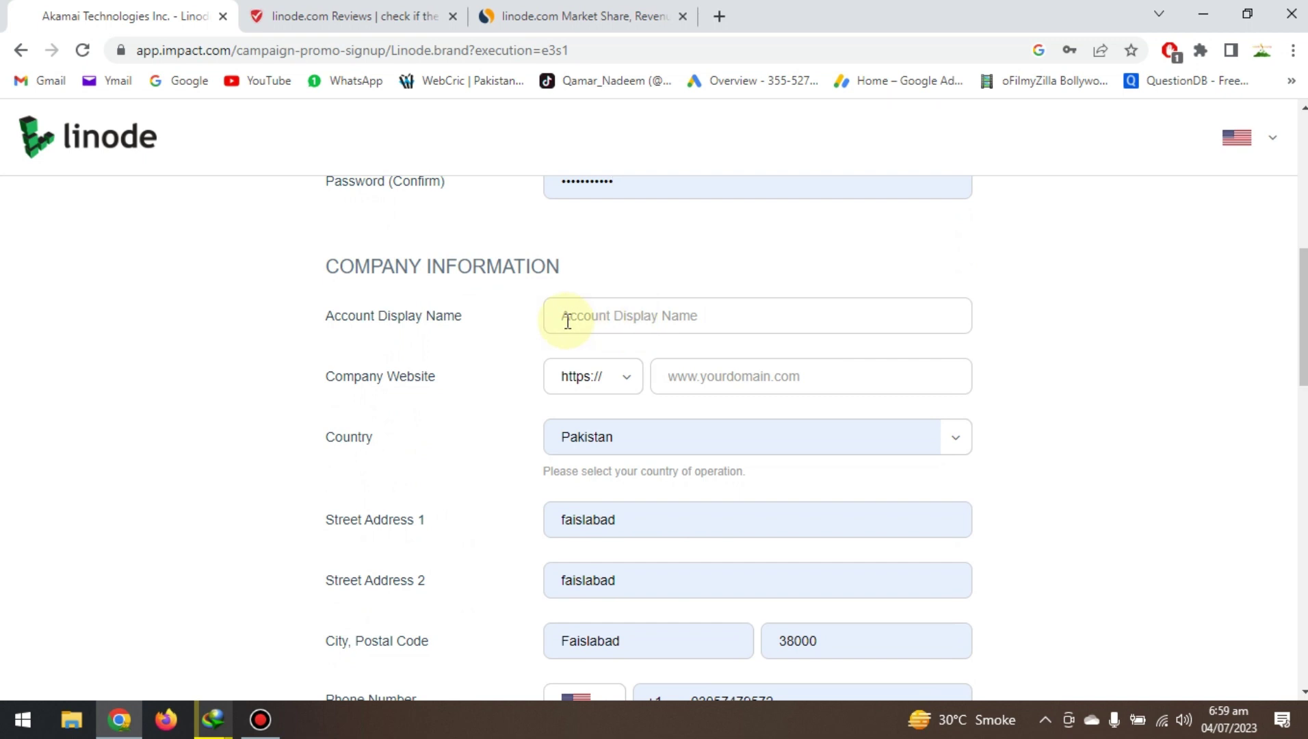
click(609, 321)
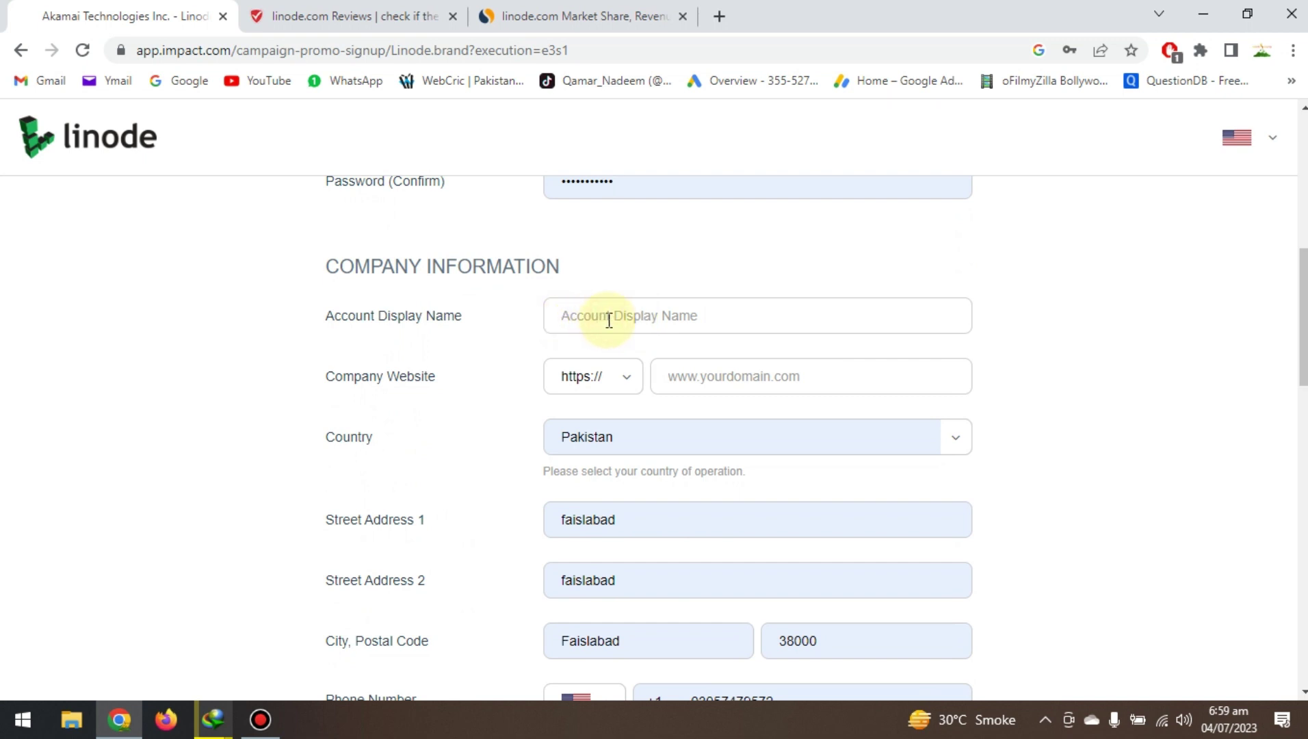
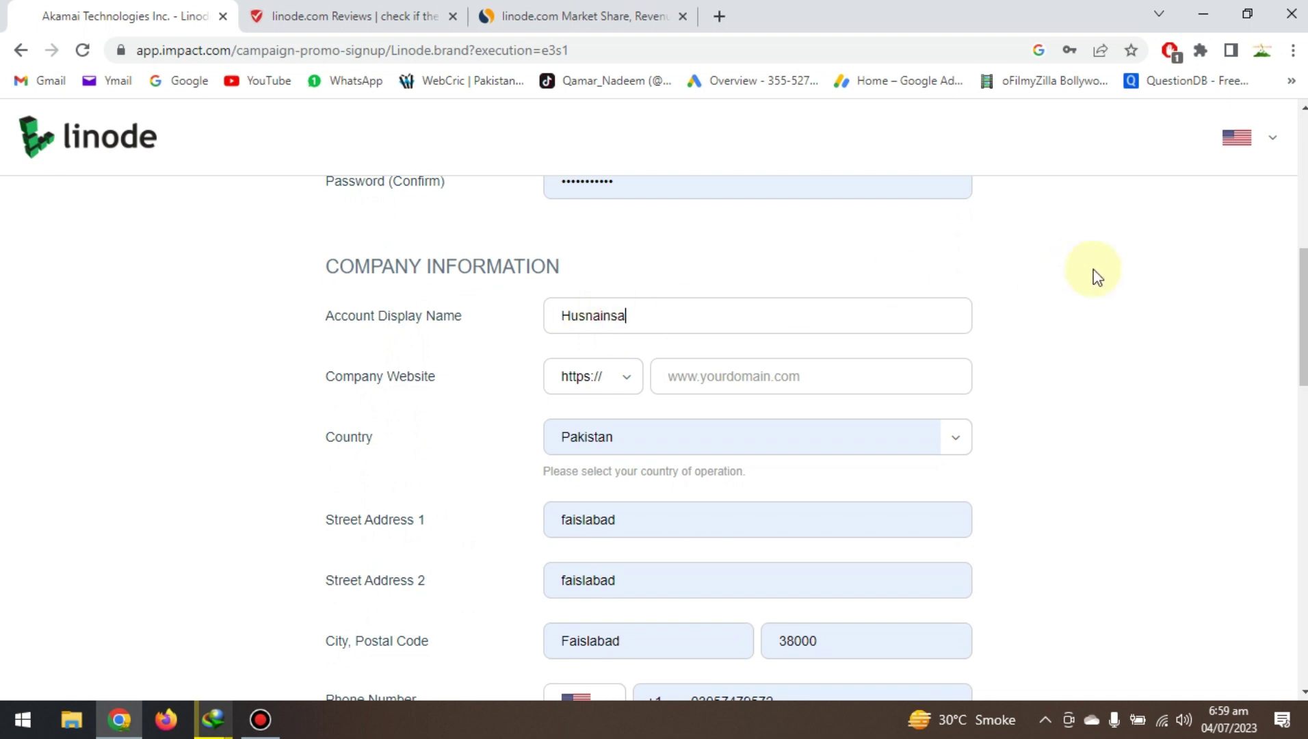
click(762, 374)
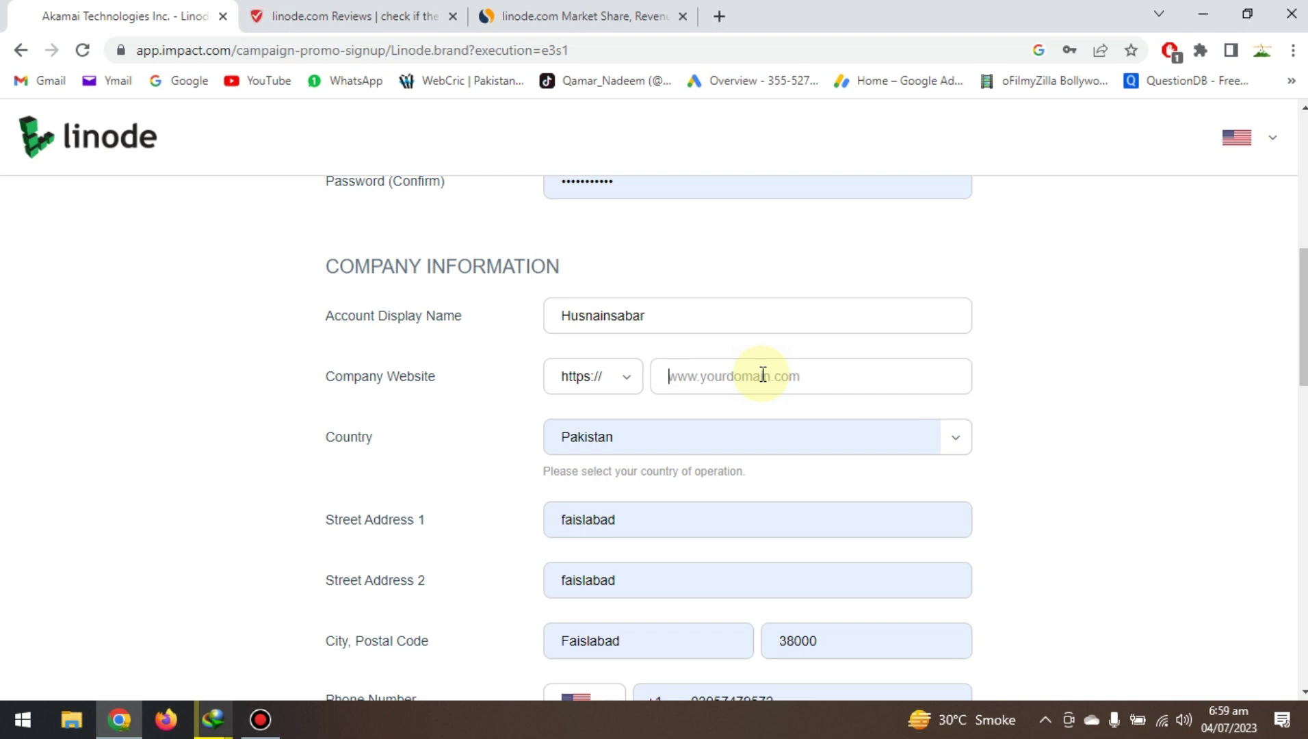
text(www.handyapk.com)
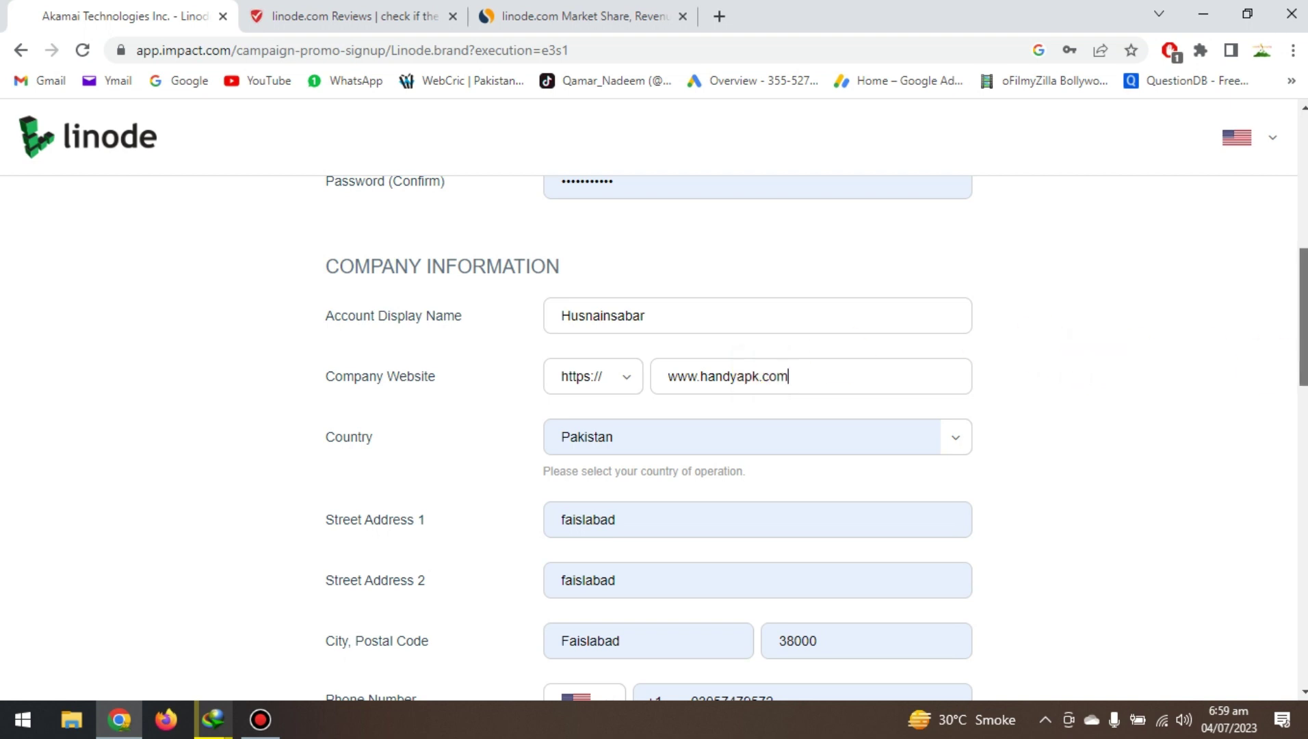
Change the phone country code from US +1 to Pakistan (+92).
scroll(1129, 362, down, 1)
scroll(1180, 374, down, 1)
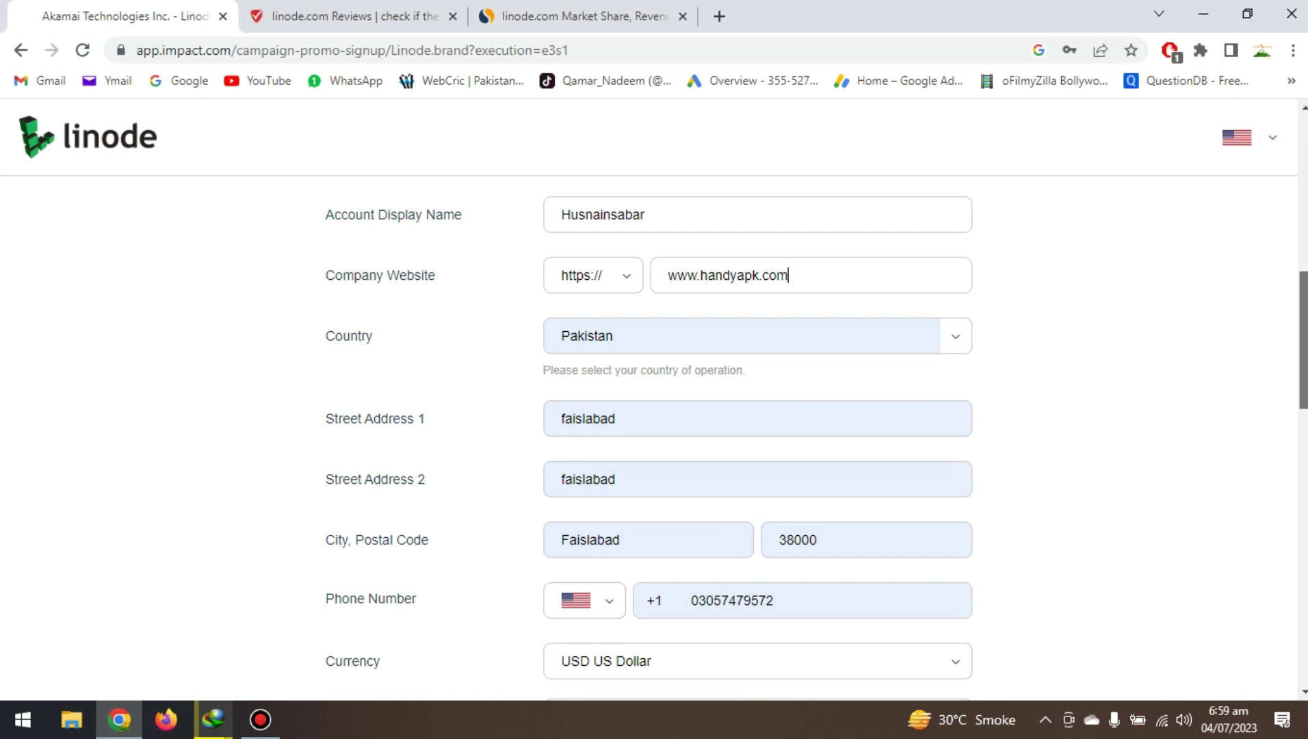
scroll(757, 441, down, 1)
scroll(757, 440, down, 2)
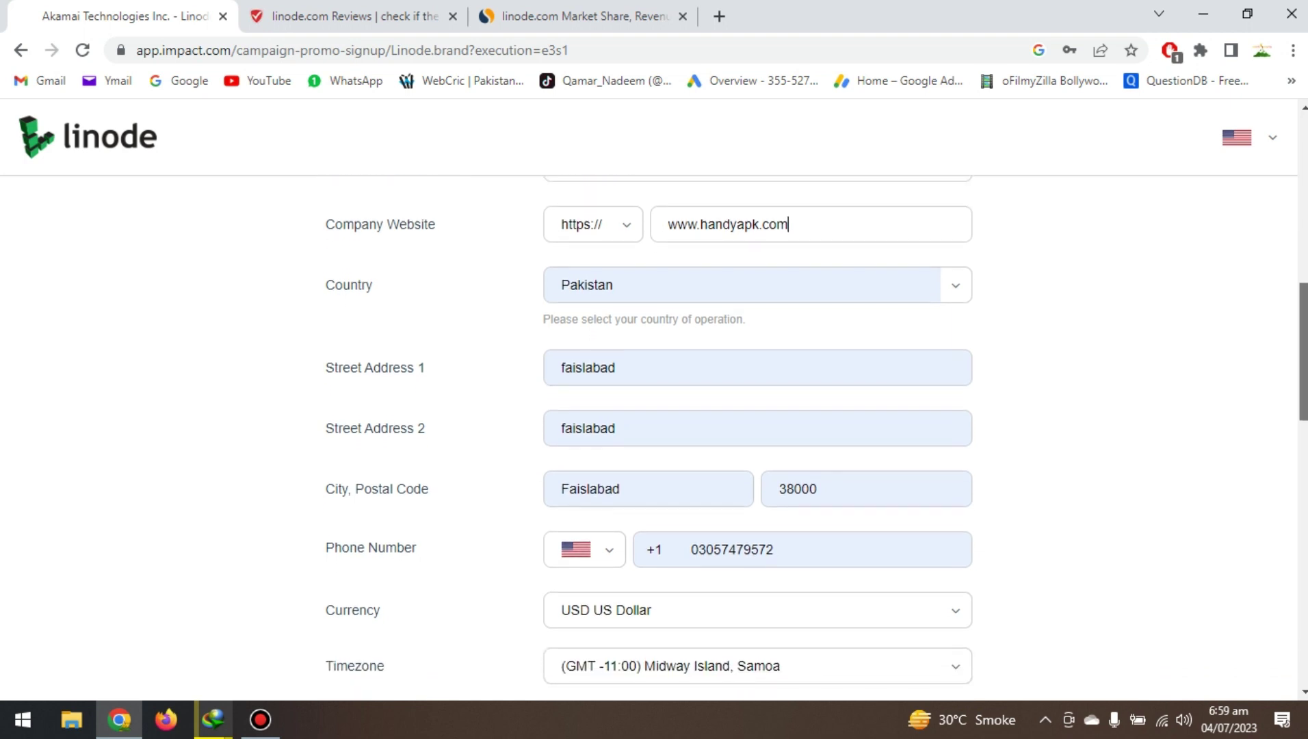
scroll(757, 441, down, 1)
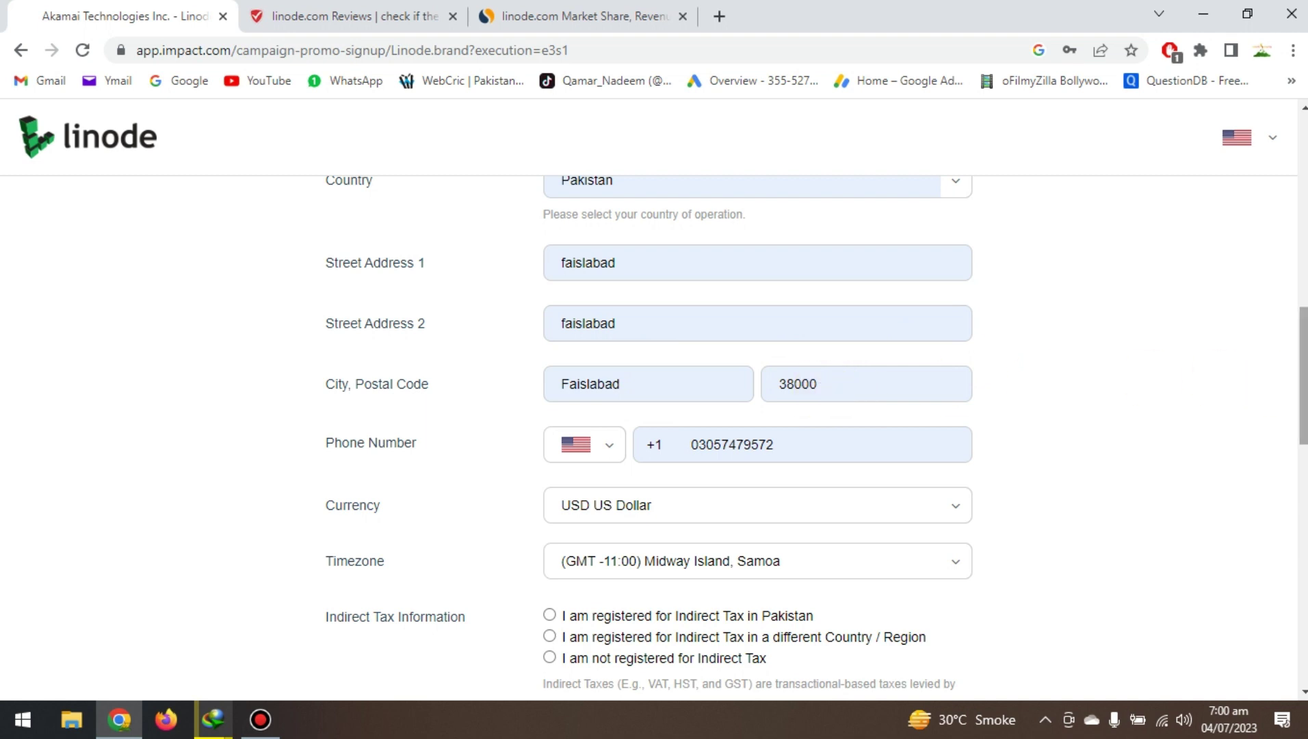
scroll(659, 247, down, 3)
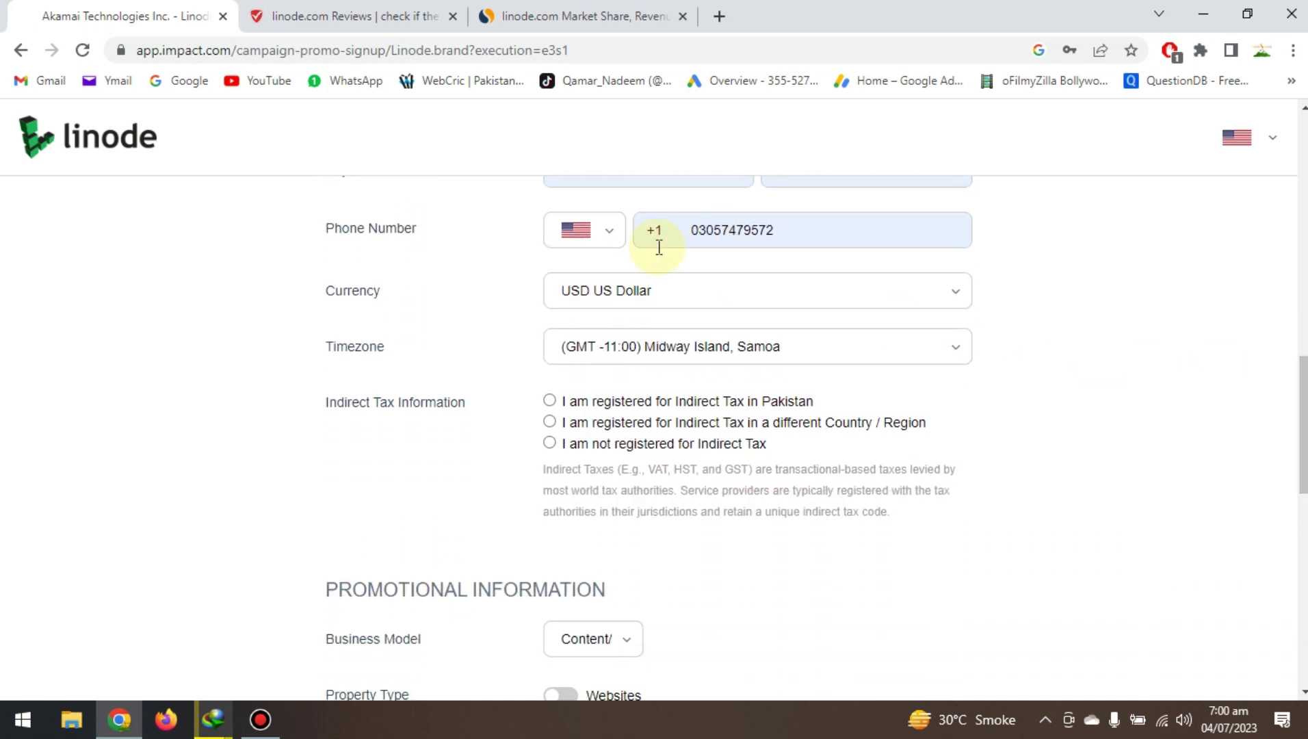
click(605, 231)
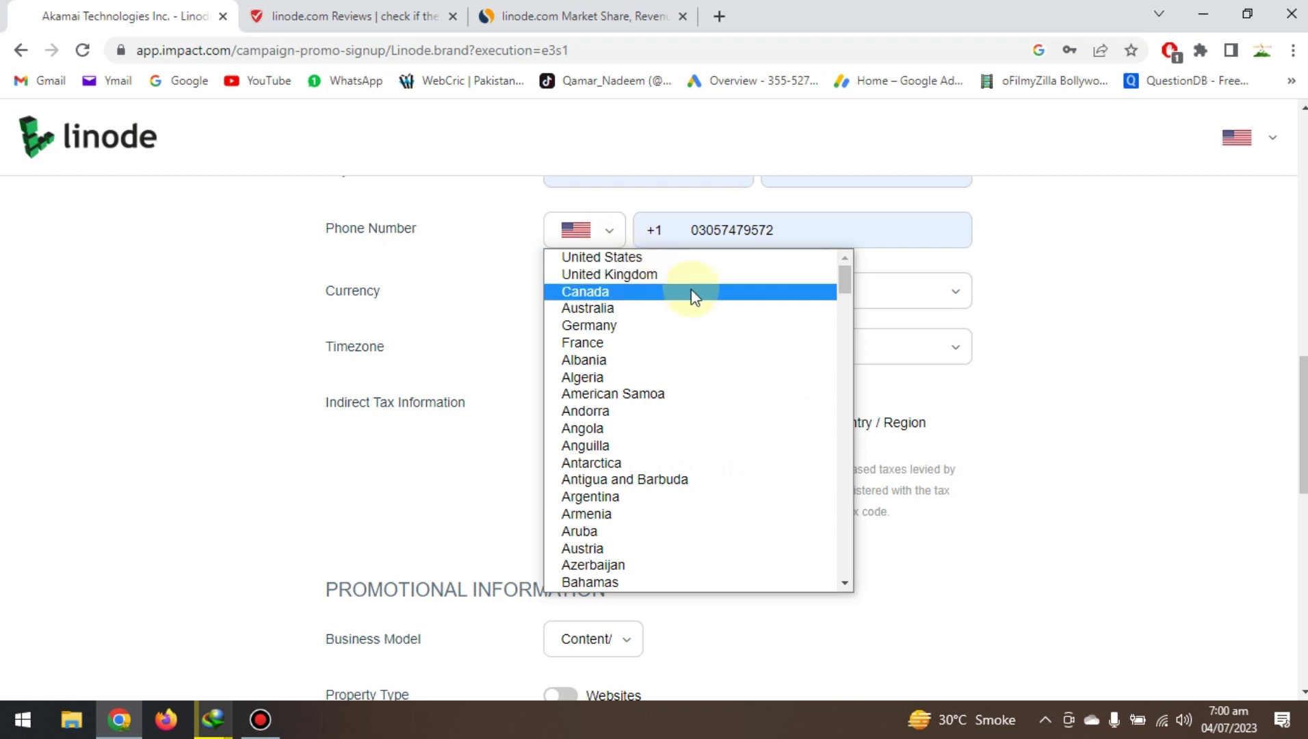
key(p)
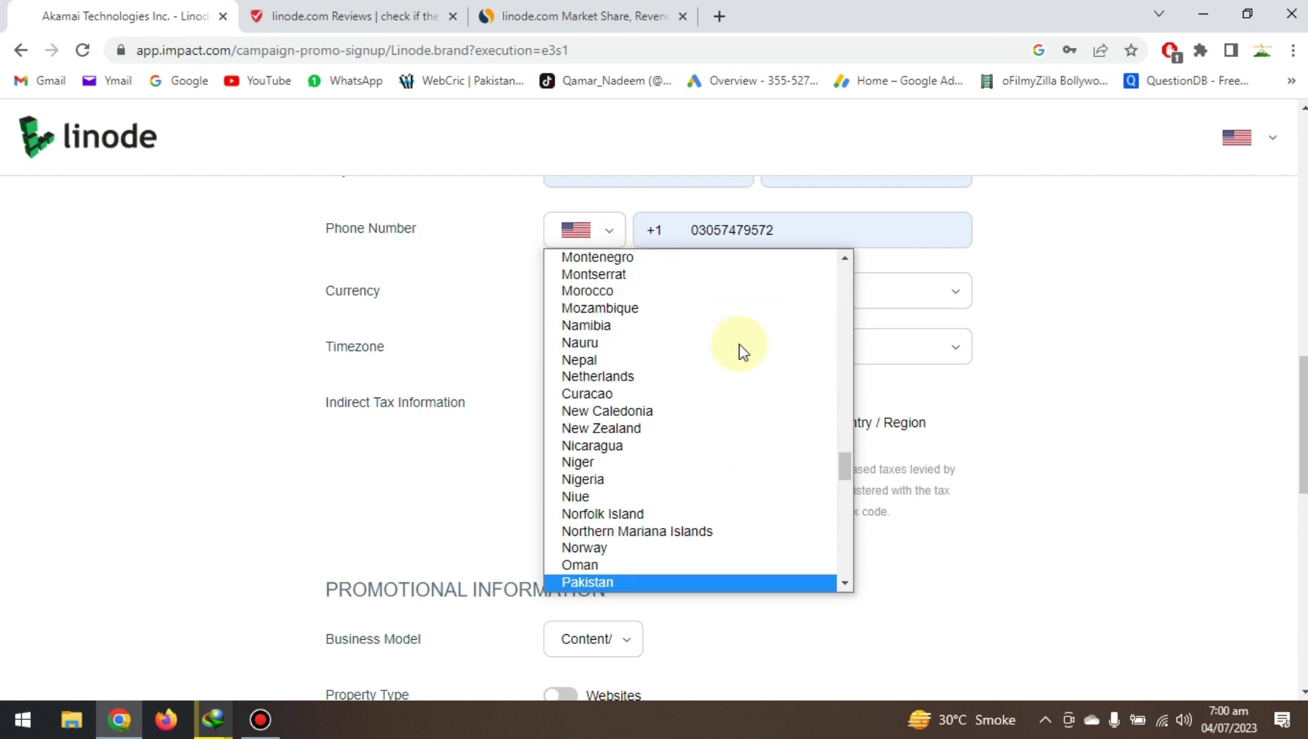
click(587, 582)
scroll(721, 543, down, 2)
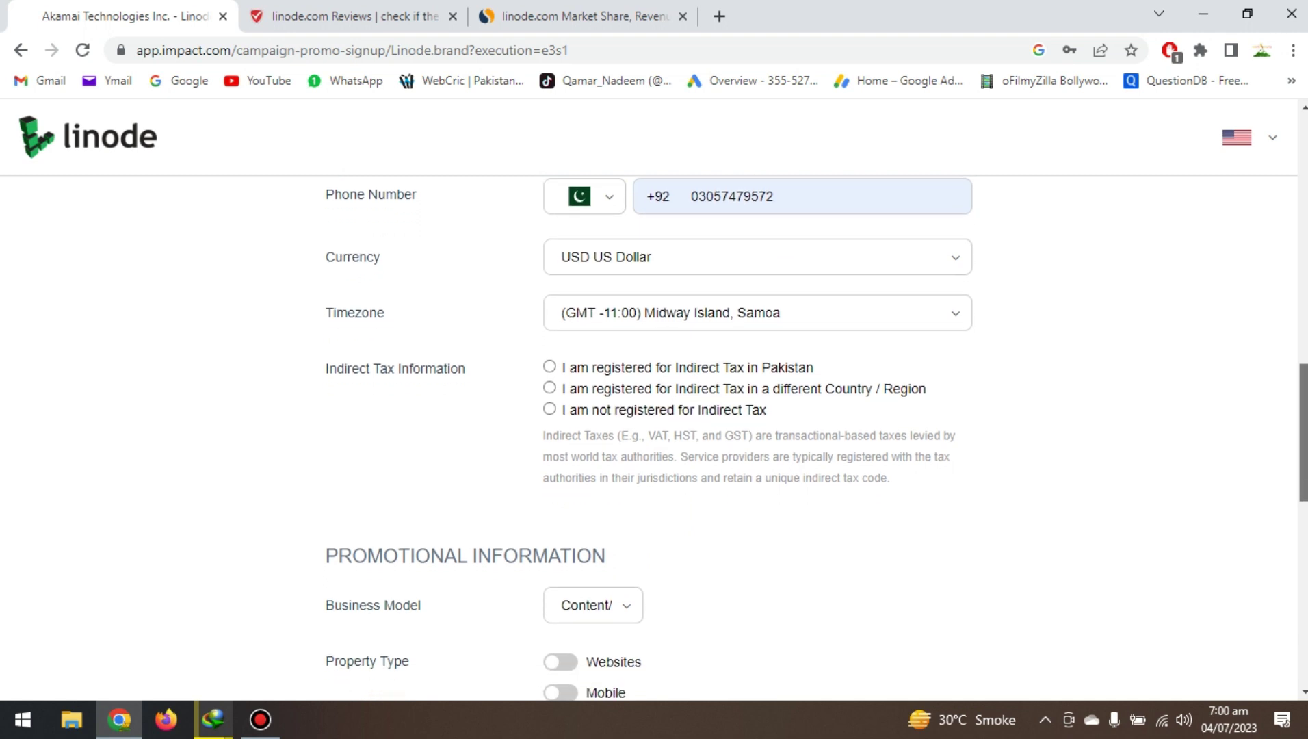
scroll(649, 438, down, 2)
scroll(648, 438, up, 1)
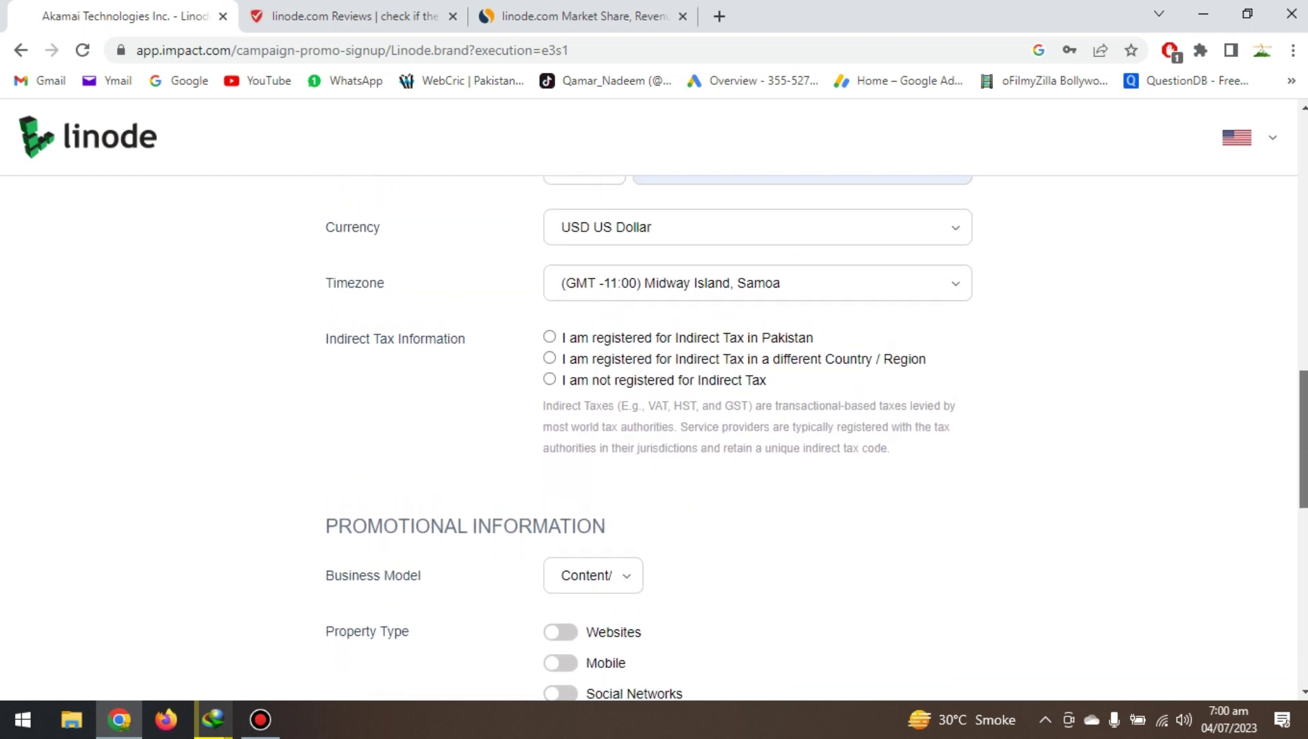
scroll(752, 411, down, 1)
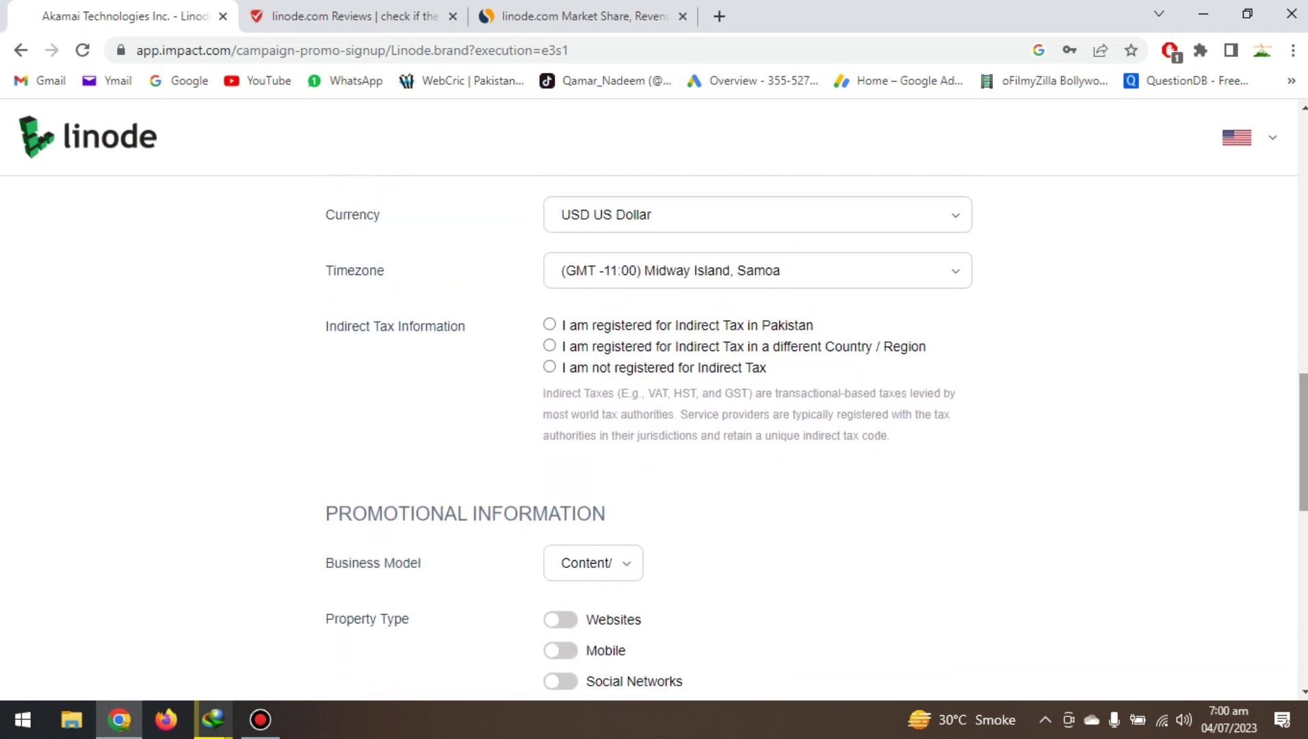
Keep USD currency, set timezone (GMT +05:00) Islamabad, Karachi, Tashkent, and choose not registered for indirect tax.
click(963, 211)
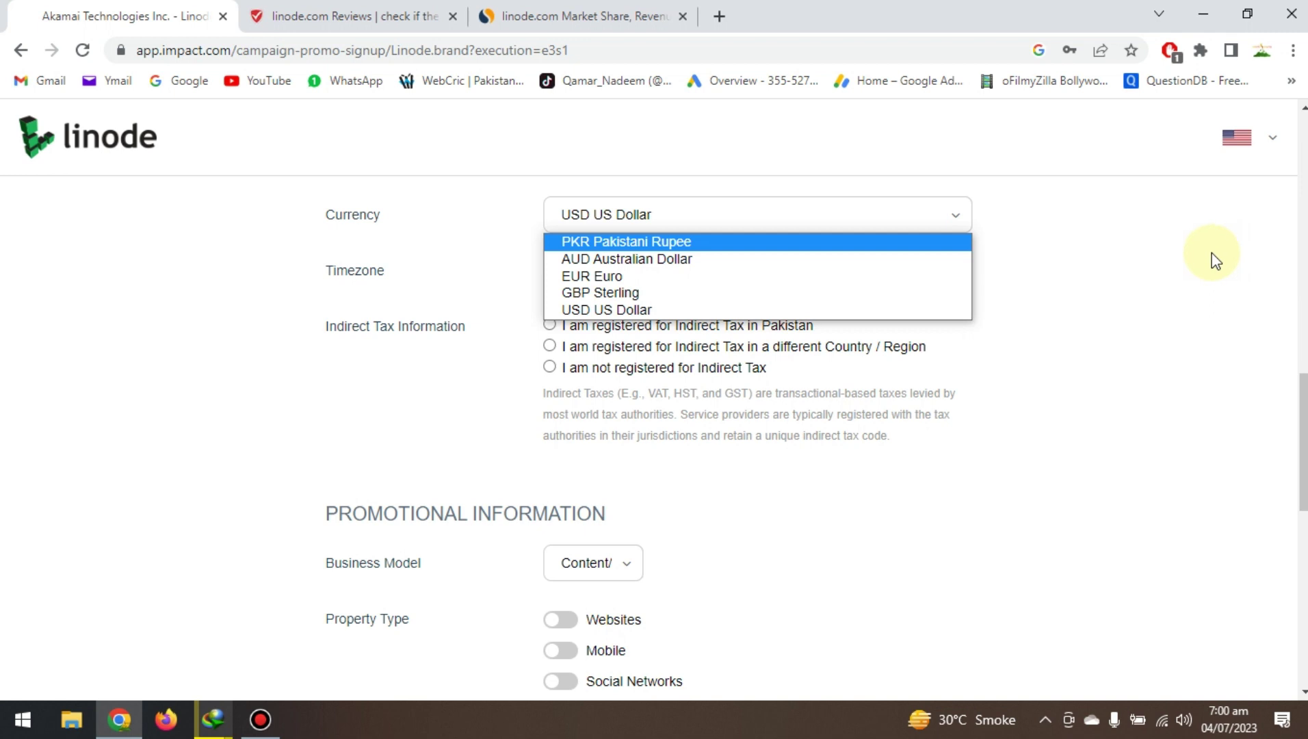
click(1098, 260)
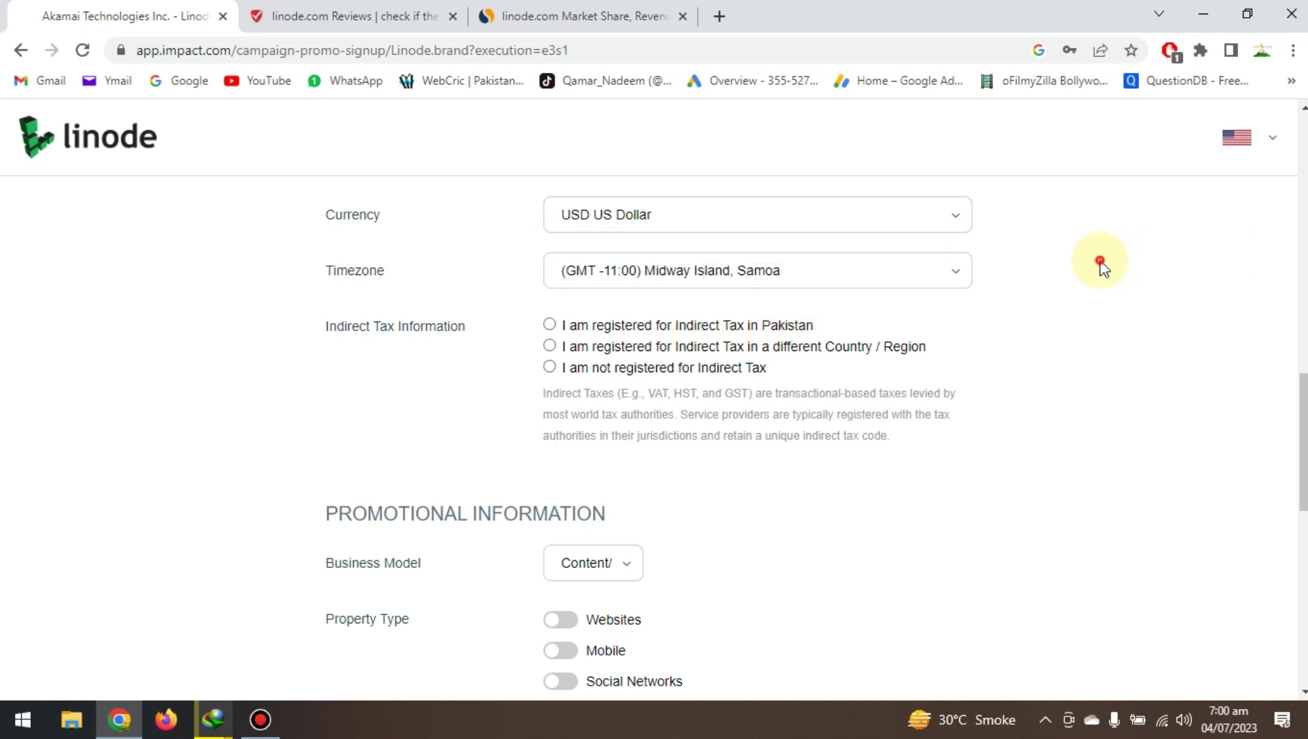
click(944, 281)
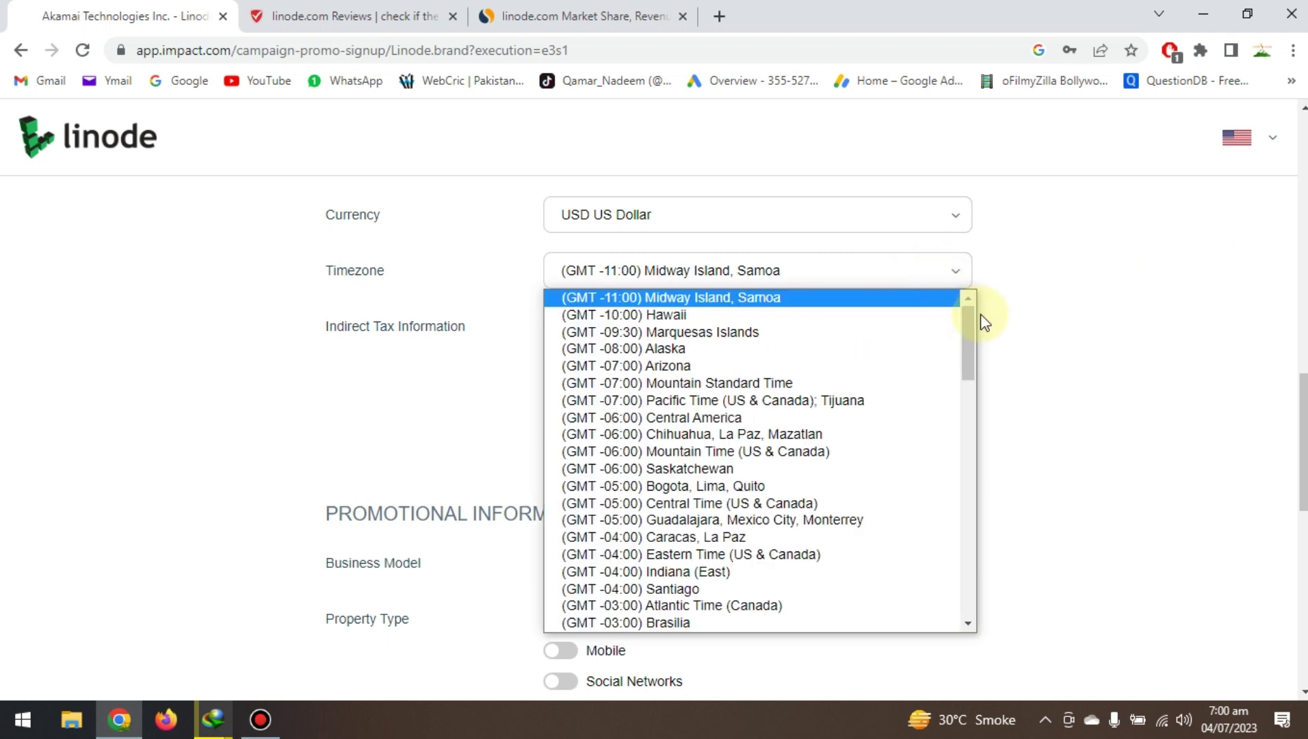
drag(975, 316, 978, 473)
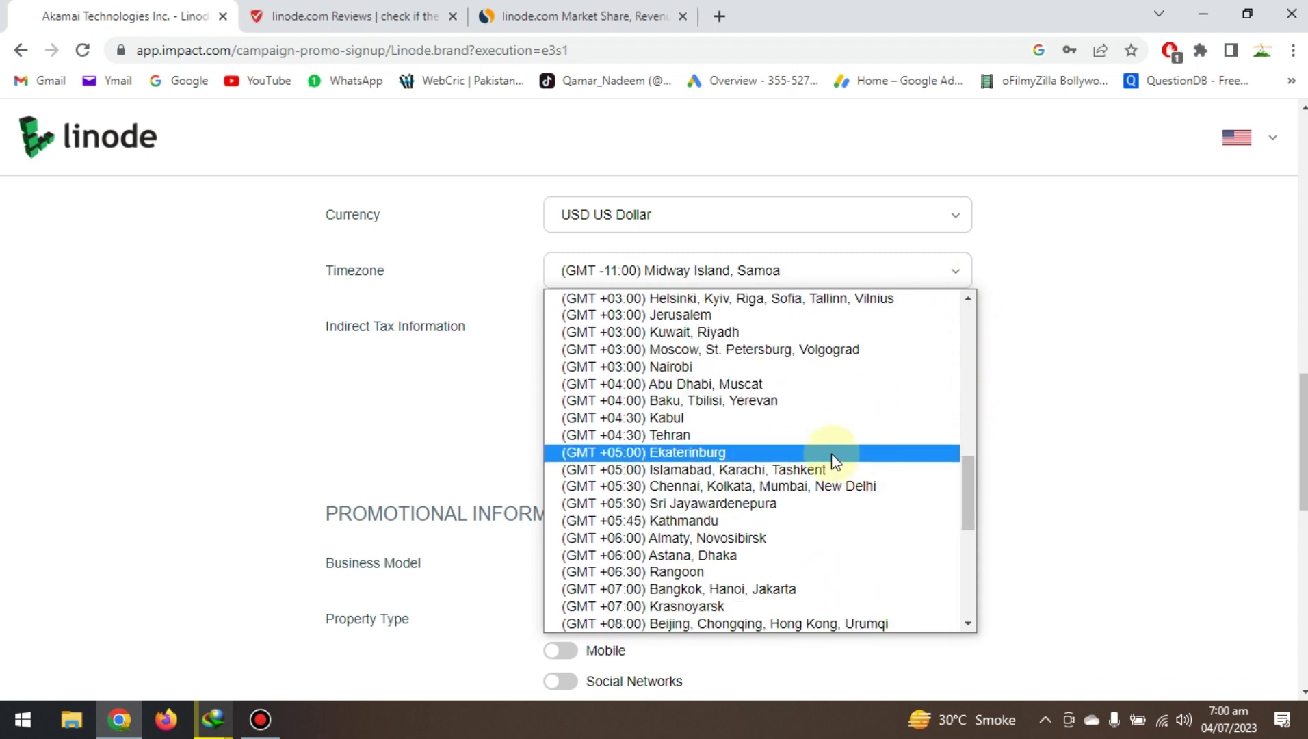
click(824, 469)
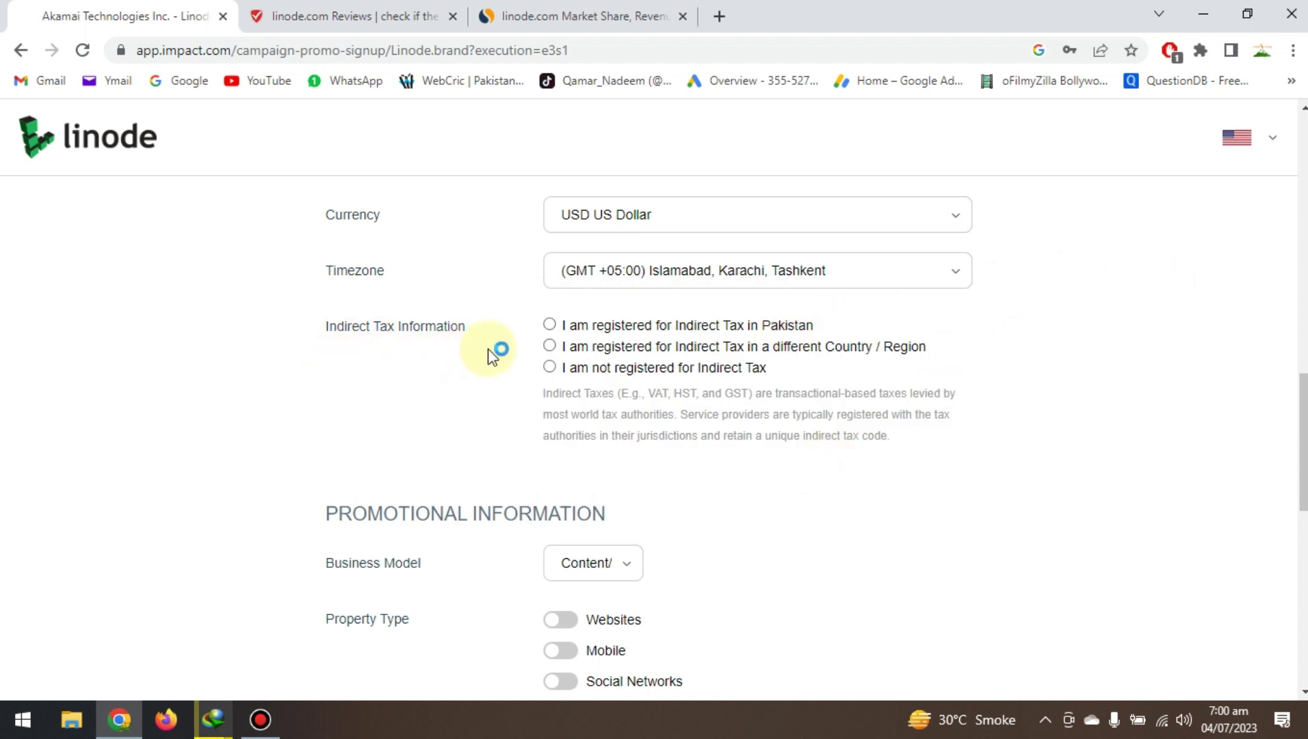
click(550, 368)
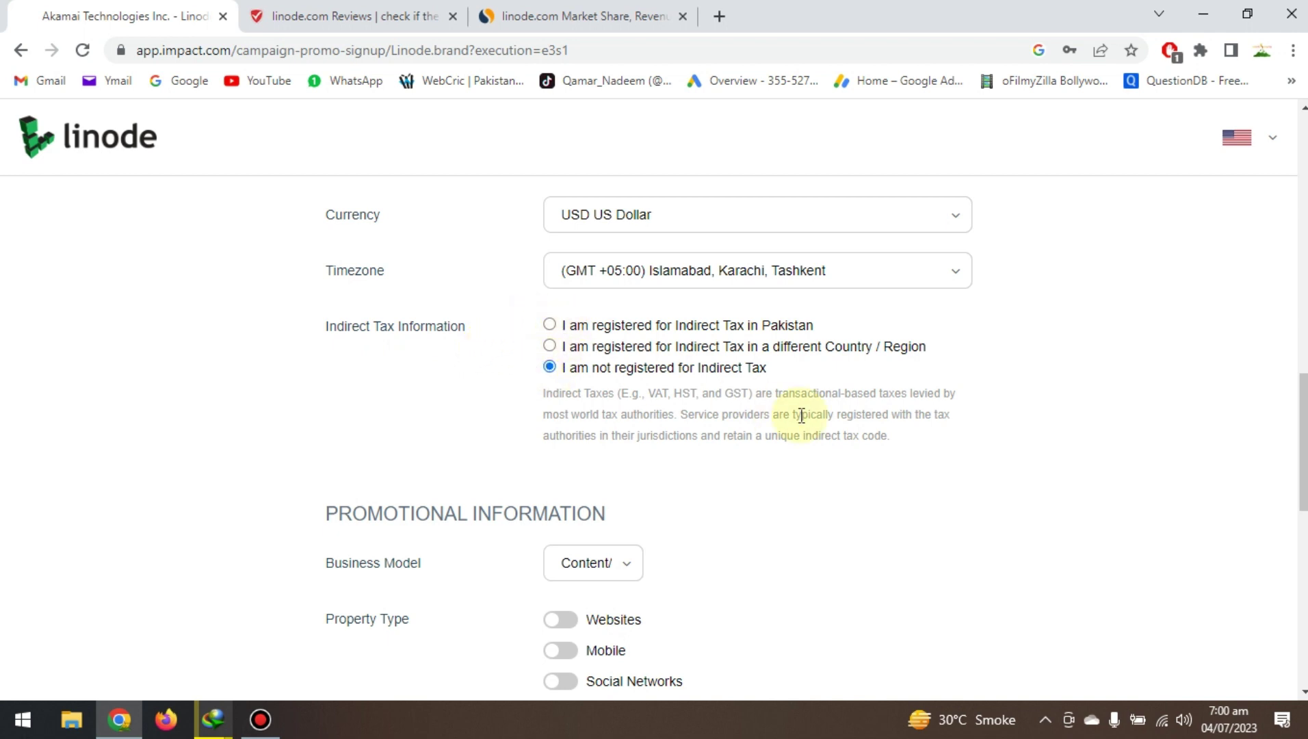
scroll(647, 438, down, 3)
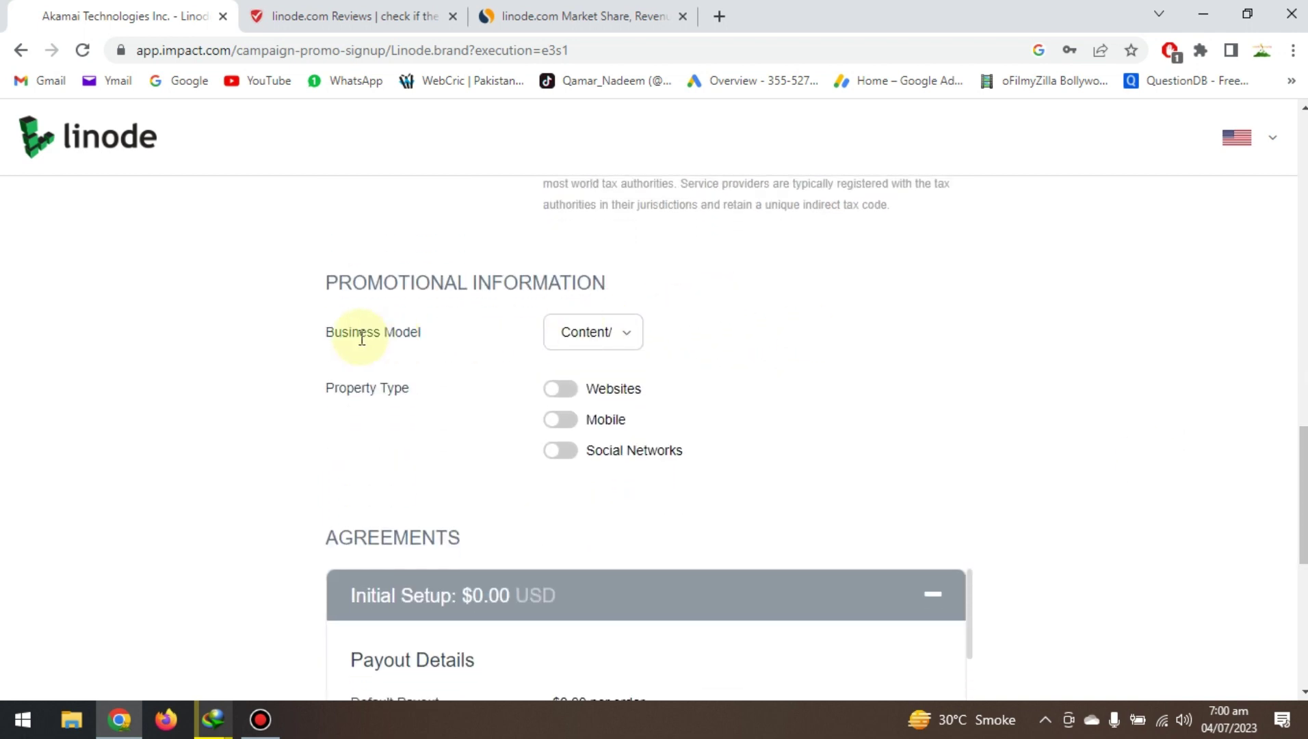
click(629, 330)
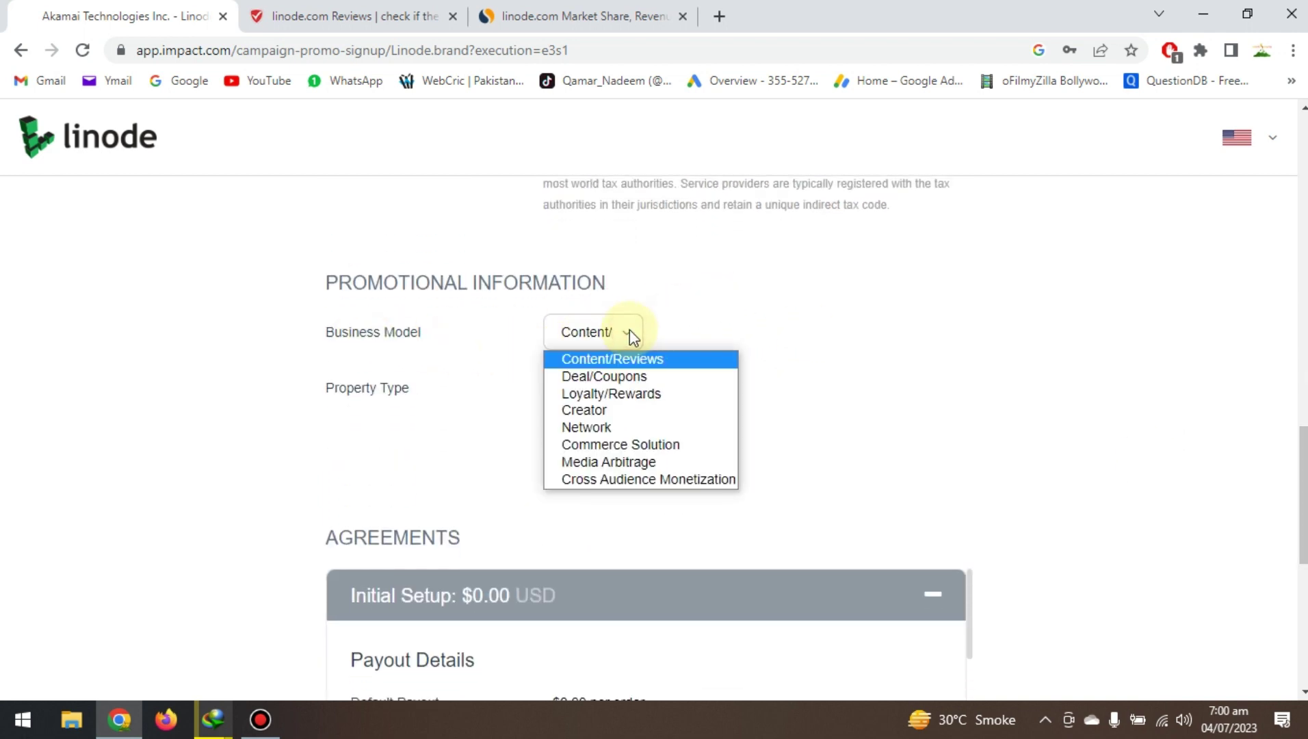
click(580, 409)
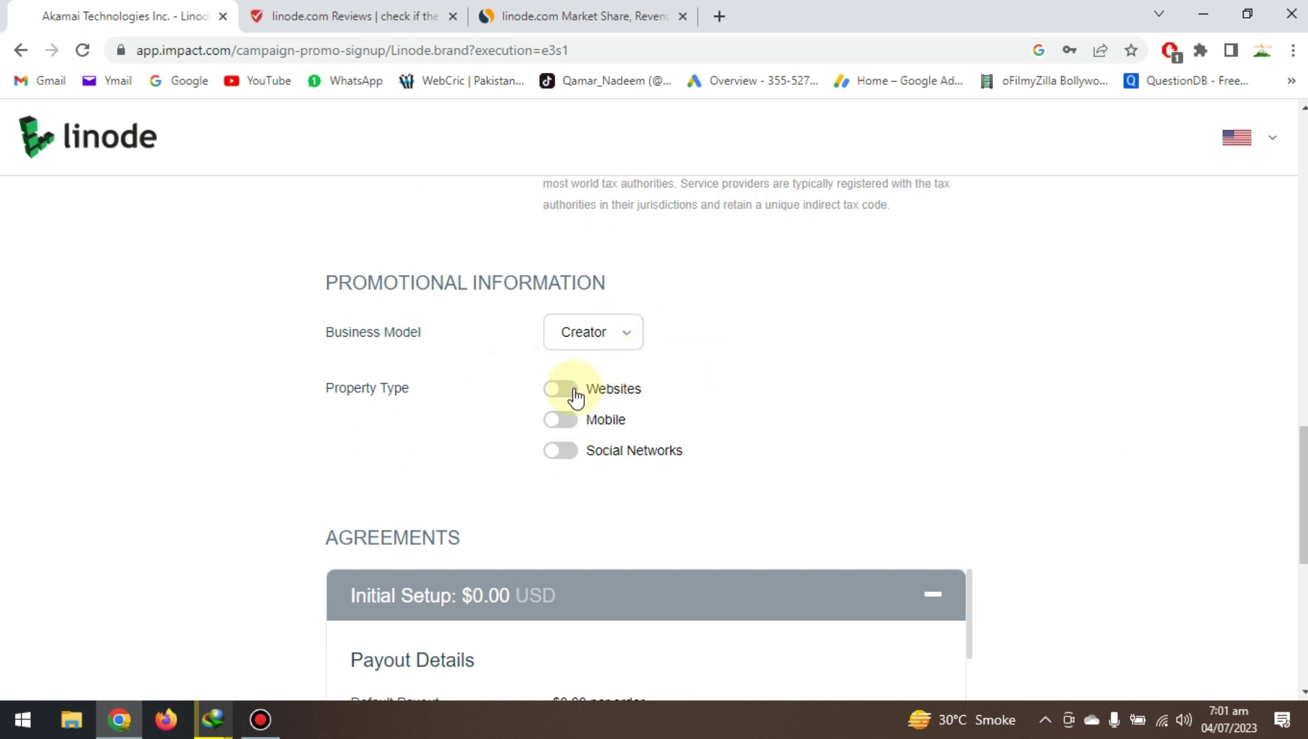
click(576, 390)
click(802, 424)
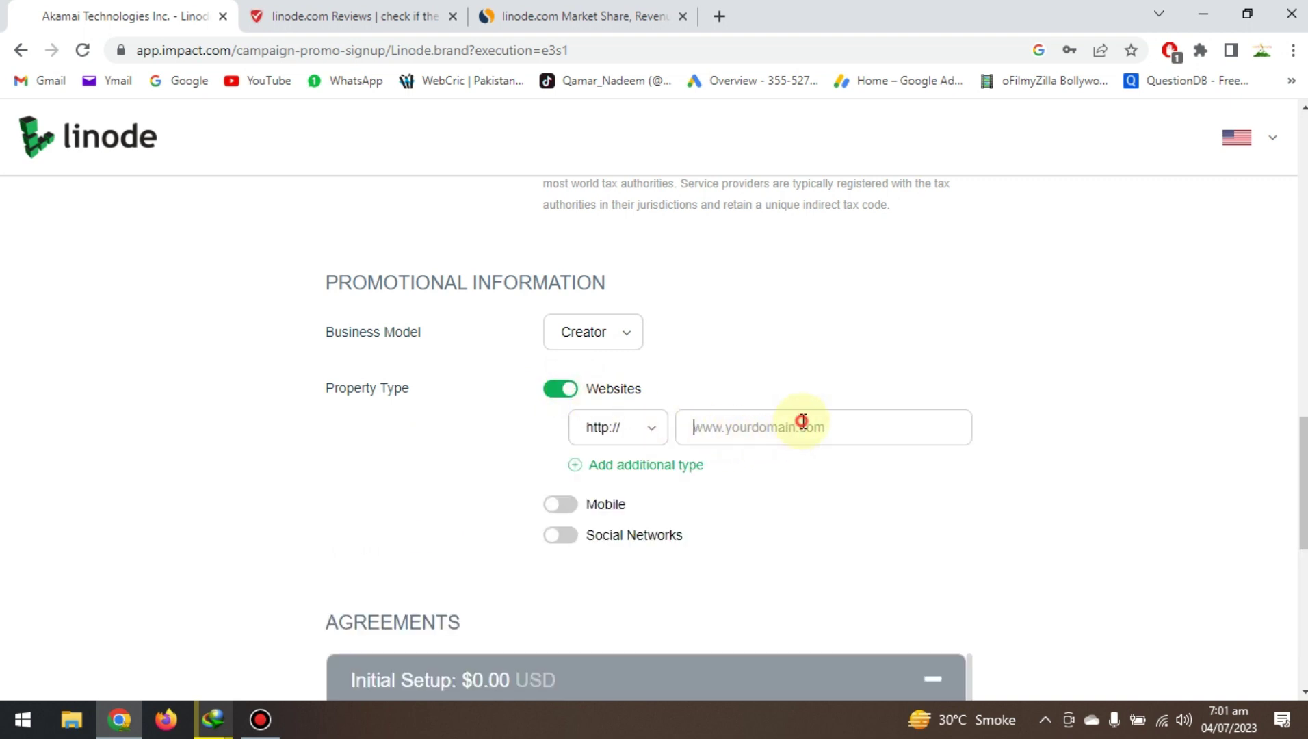
text(www.handyapk.com)
Add YouTube under Social Networks, then open a new browser tab.
click(553, 534)
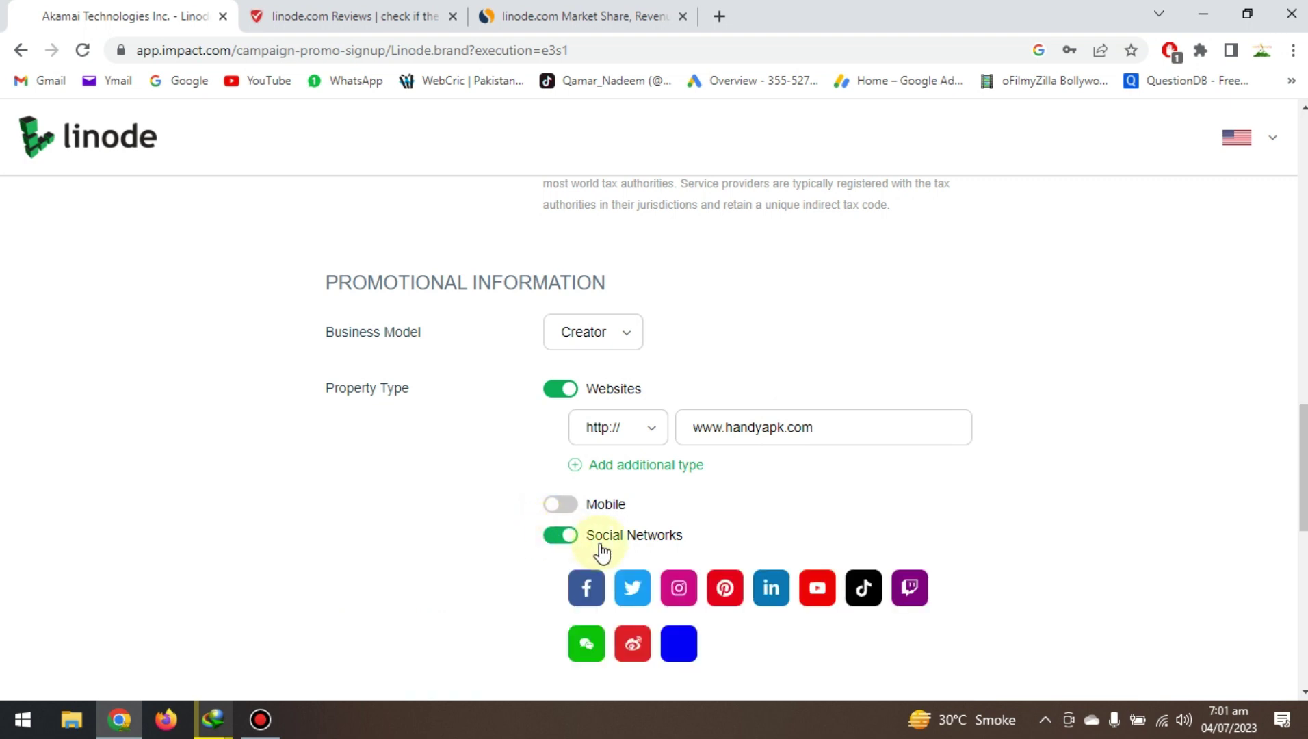
click(811, 592)
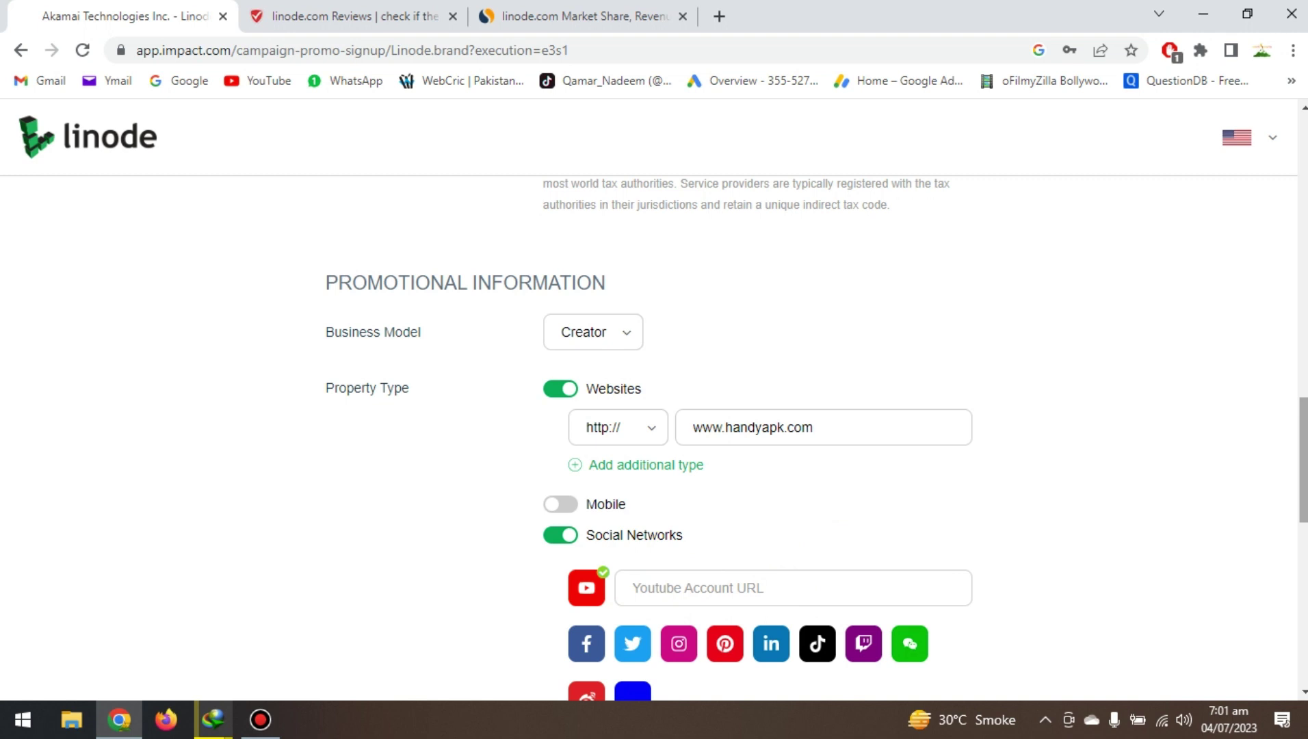
scroll(891, 336, down, 2)
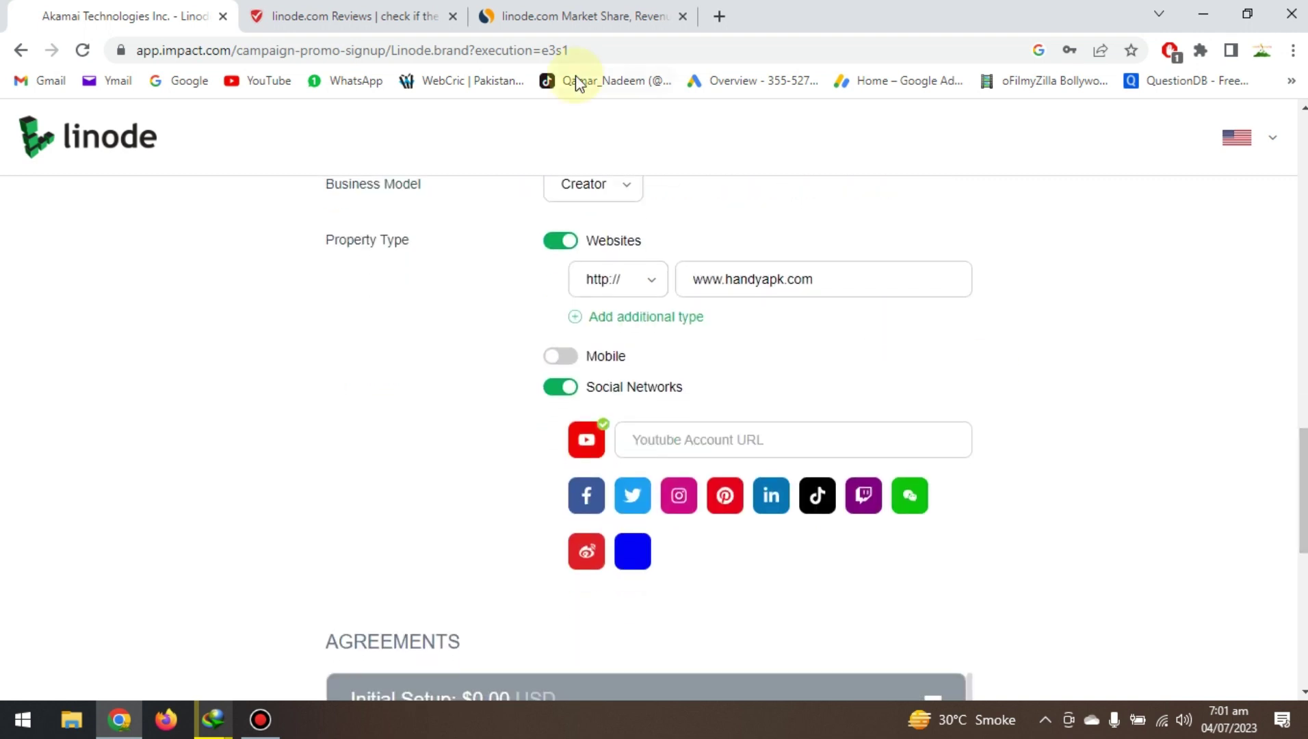
click(717, 15)
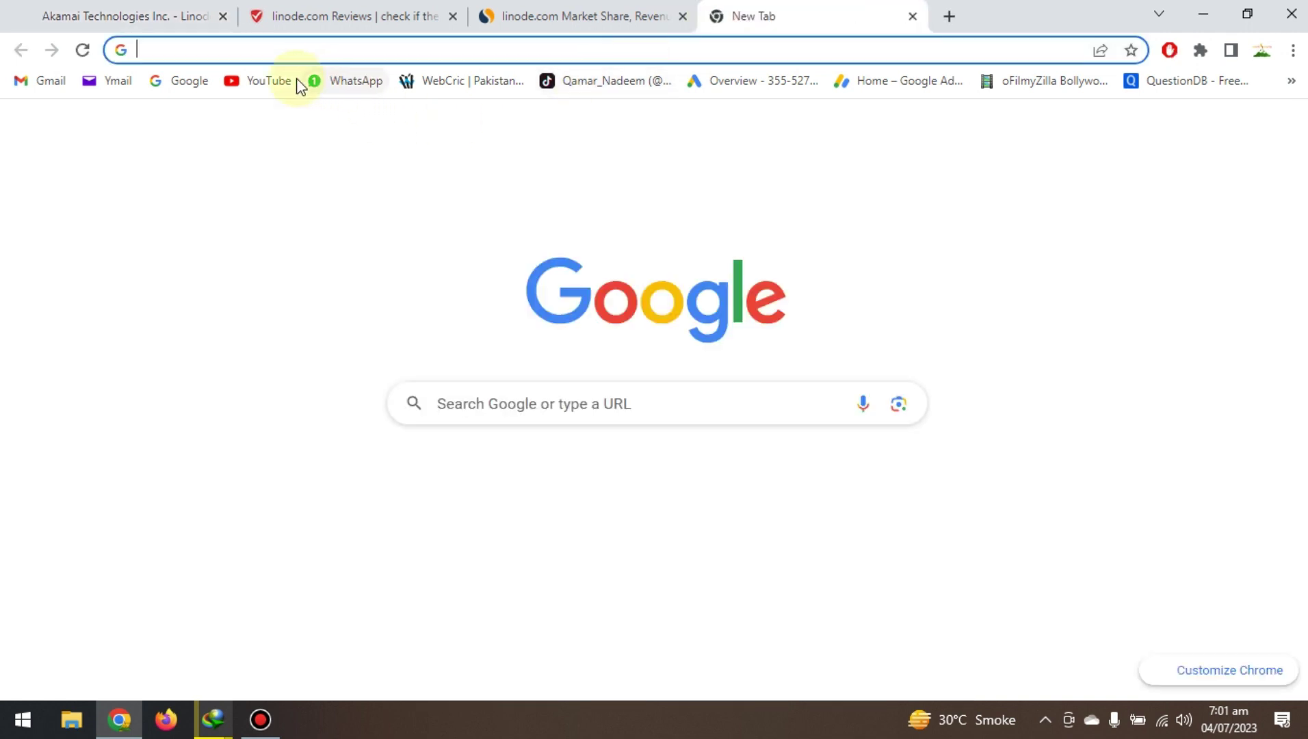
Copy your YouTube channel page's address, close that tab, and focus the YouTube Account URL field.
click(261, 81)
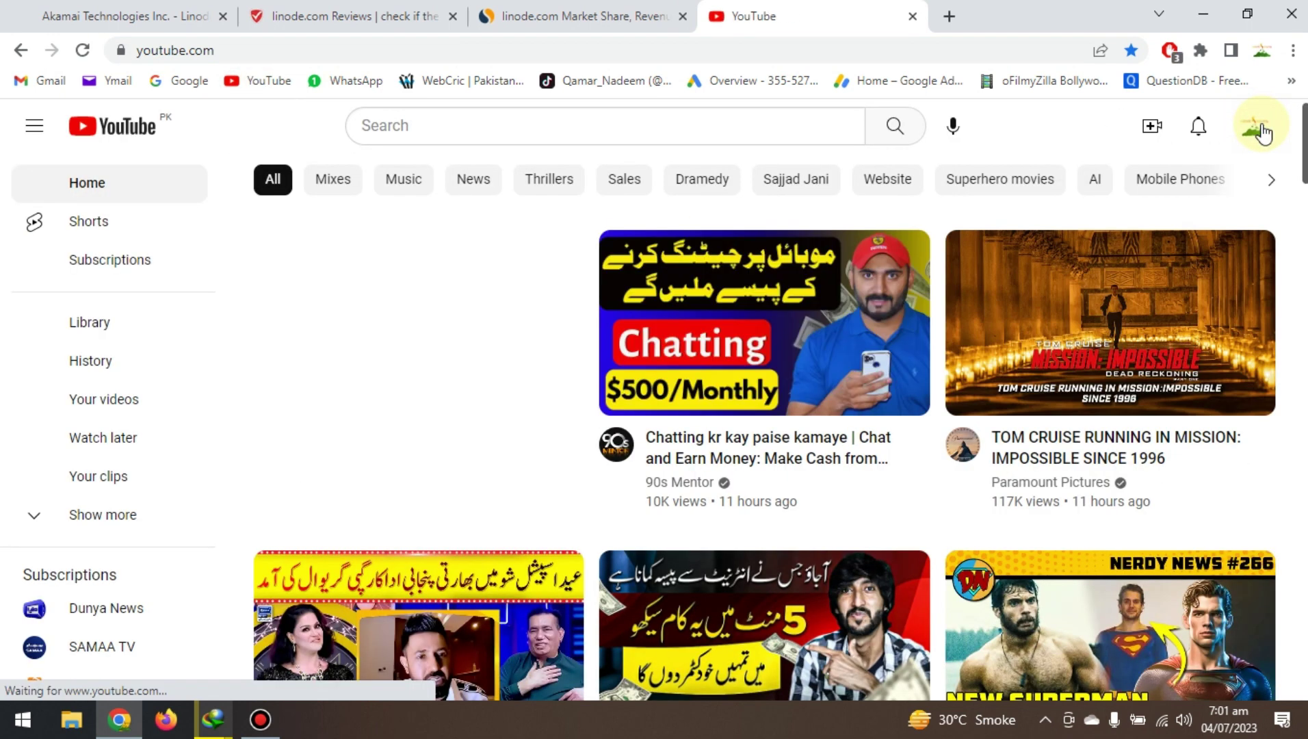
click(1261, 130)
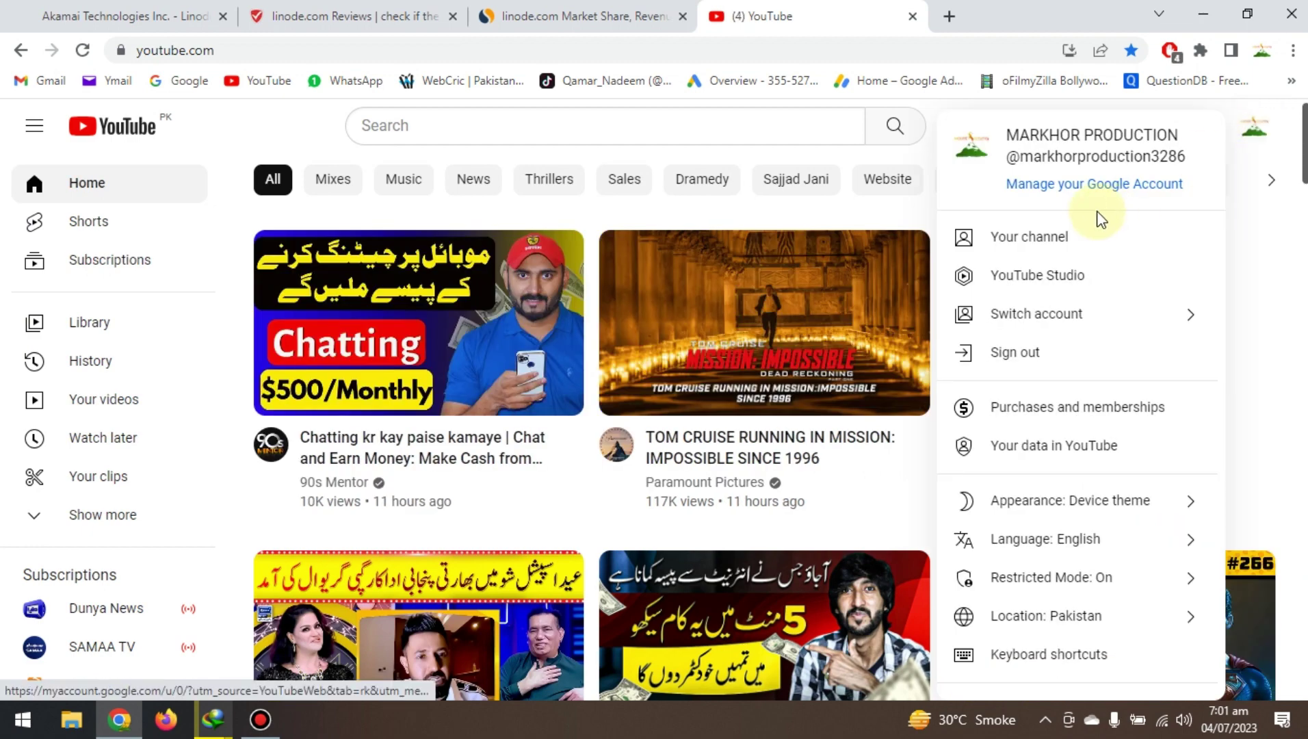
click(1029, 240)
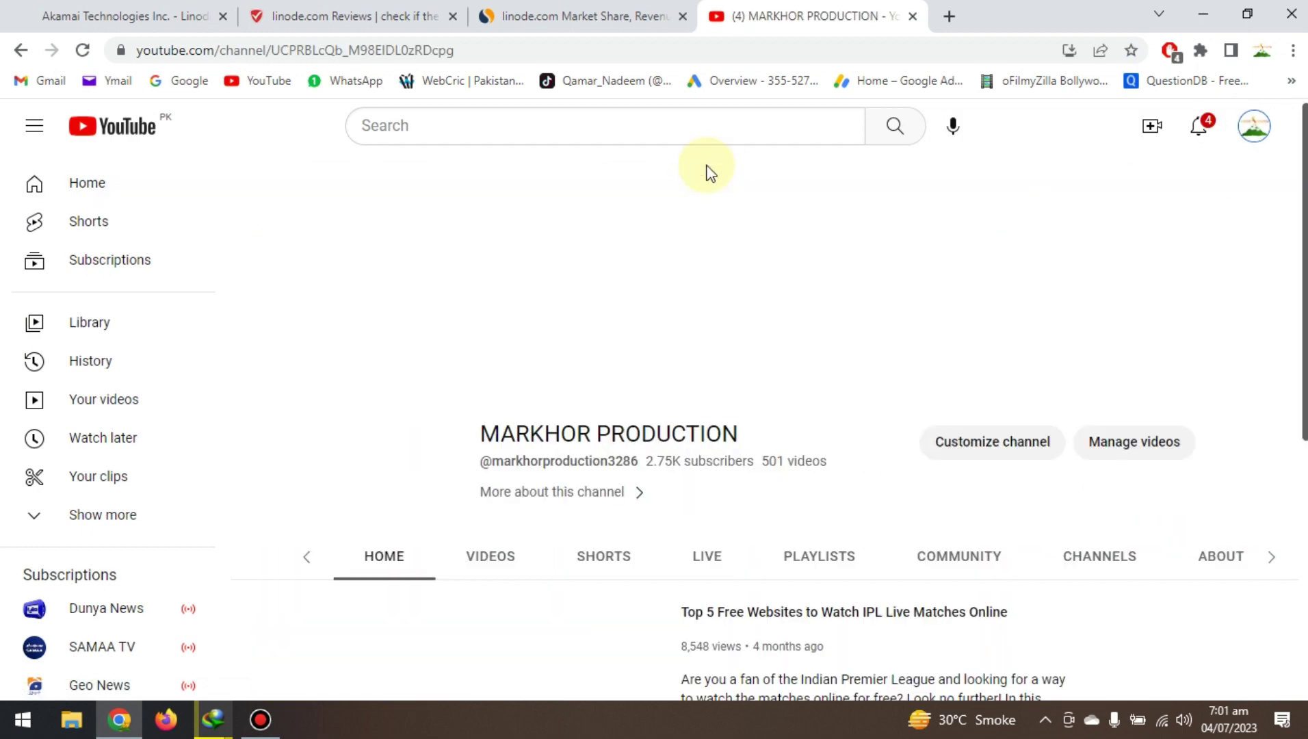
click(526, 43)
key(ctrl+c)
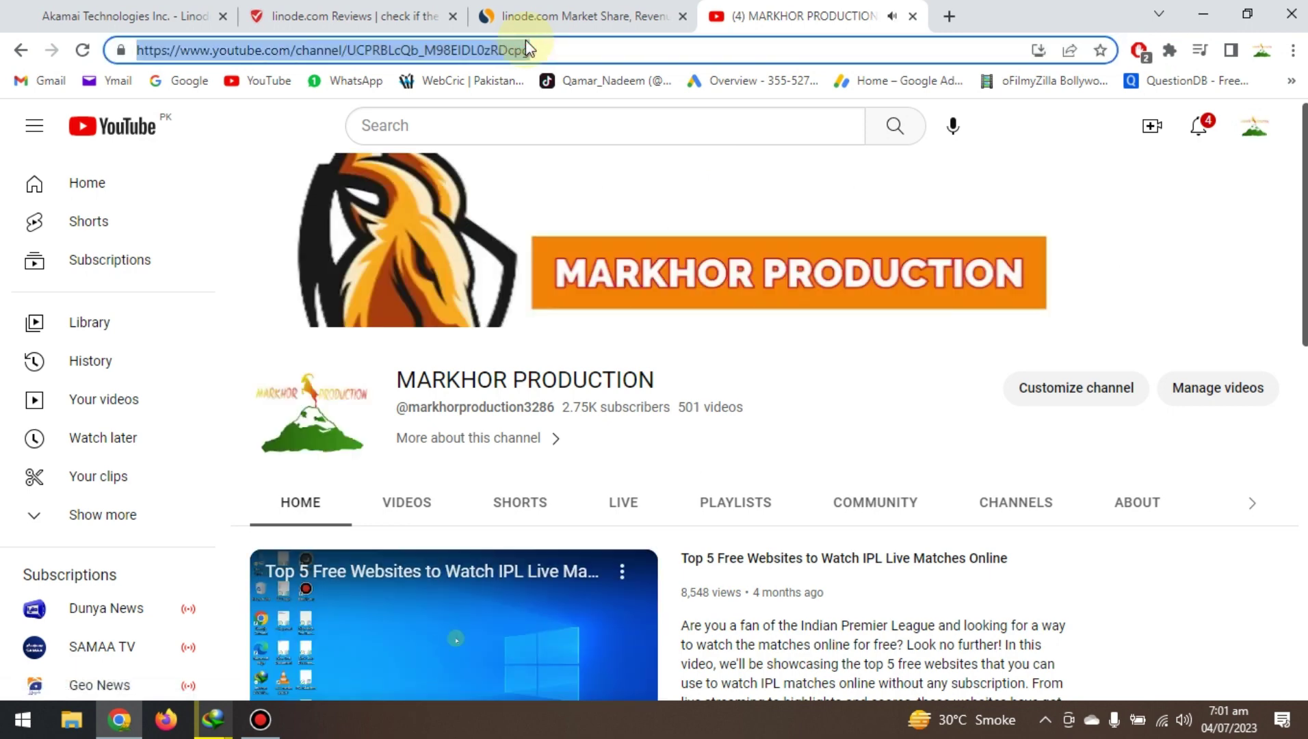
click(913, 16)
click(691, 430)
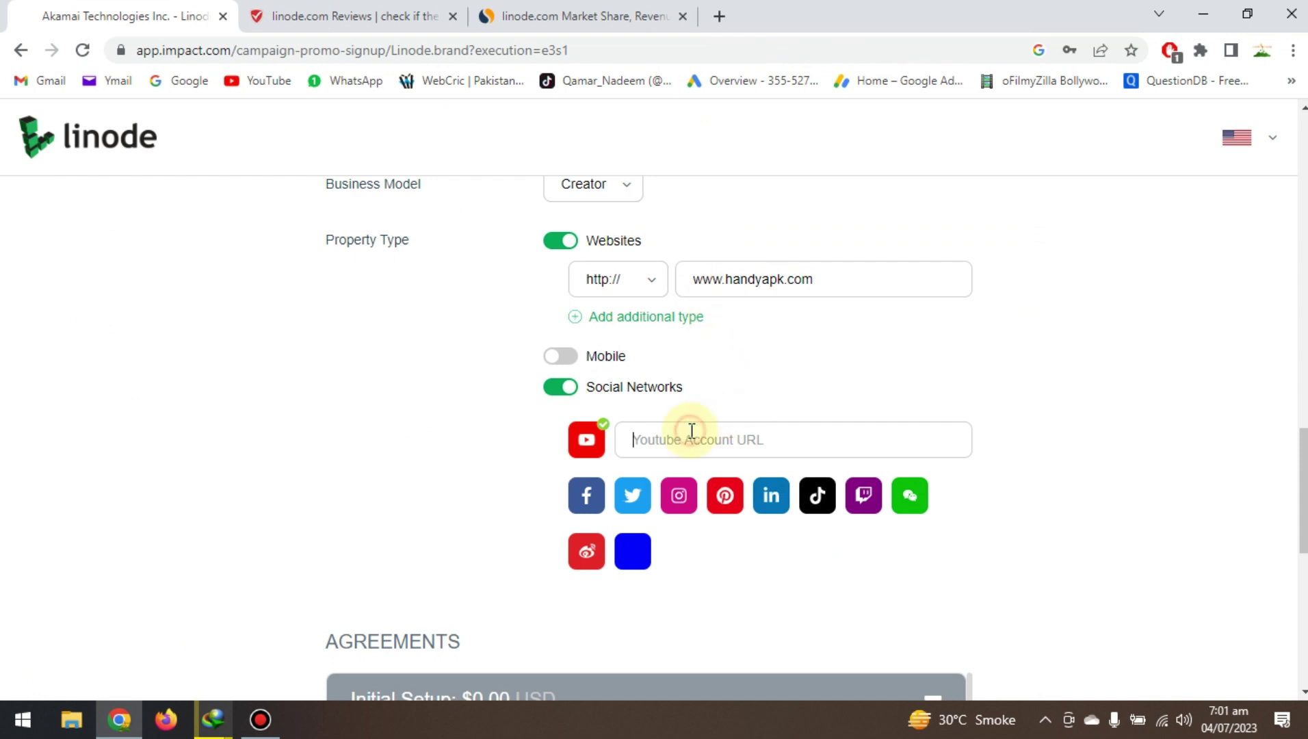
Paste the channel URL into the YouTube Account URL field and review the Agreements down to Sign Up.
key(ctrl+v)
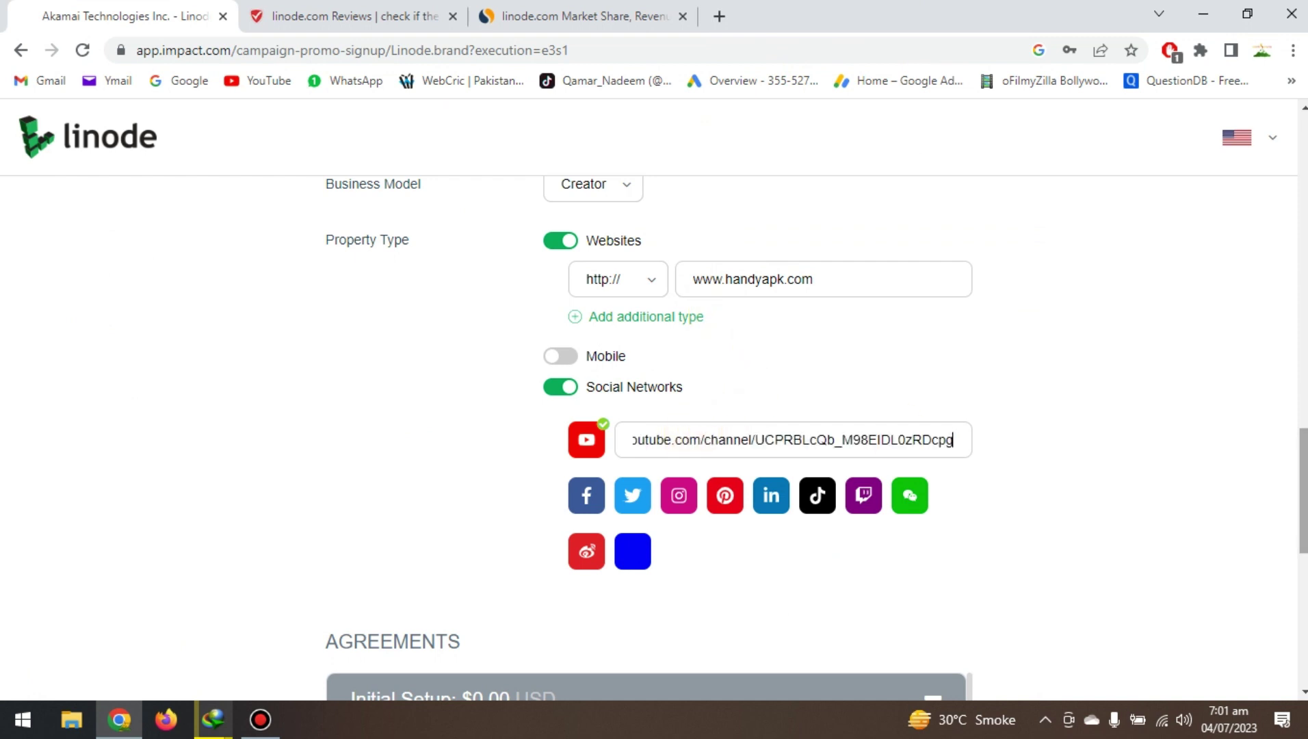
scroll(691, 430, down, 1)
scroll(691, 430, down, 4)
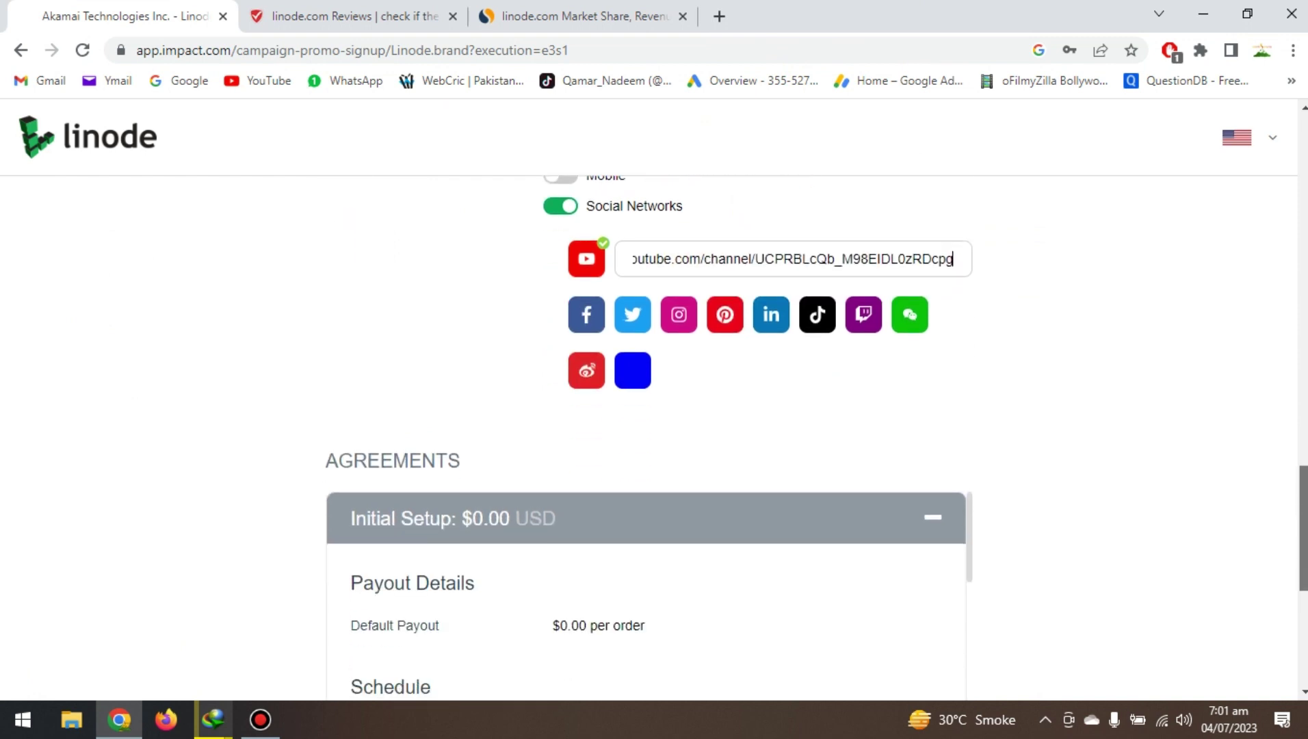
scroll(691, 430, down, 2)
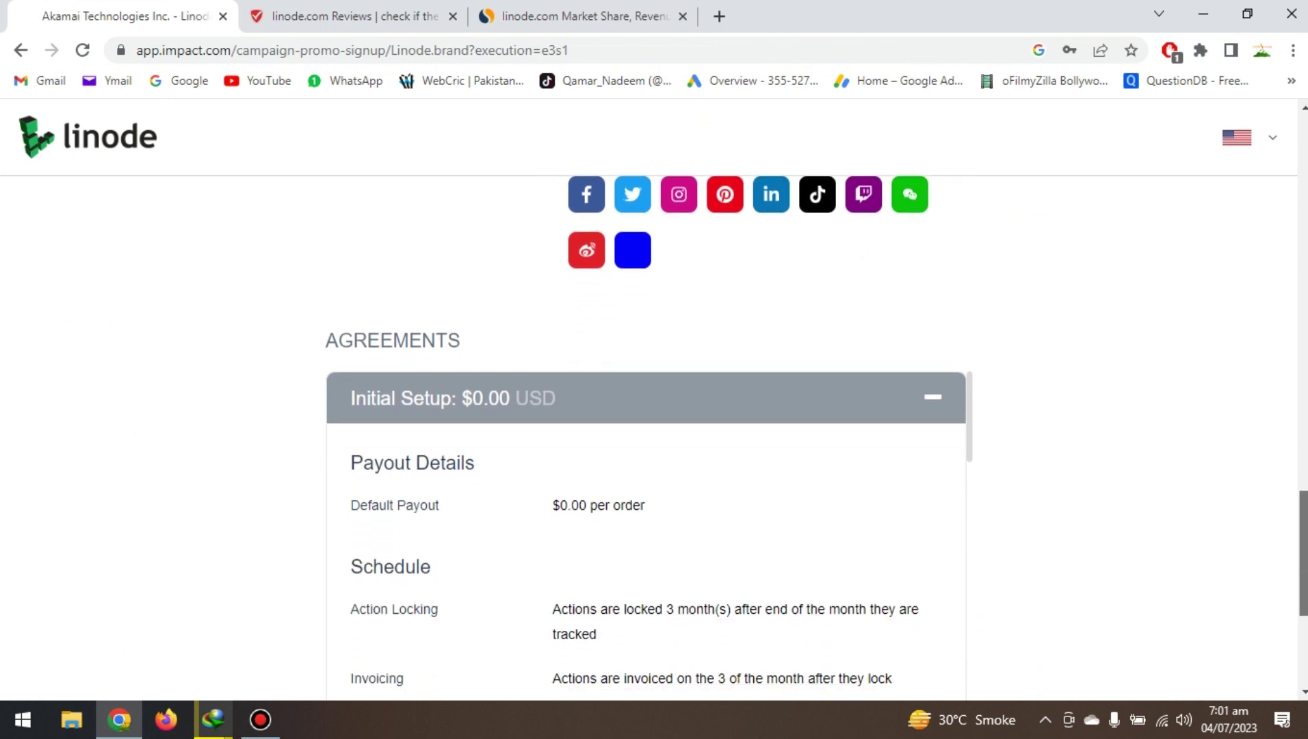
scroll(646, 438, down, 2)
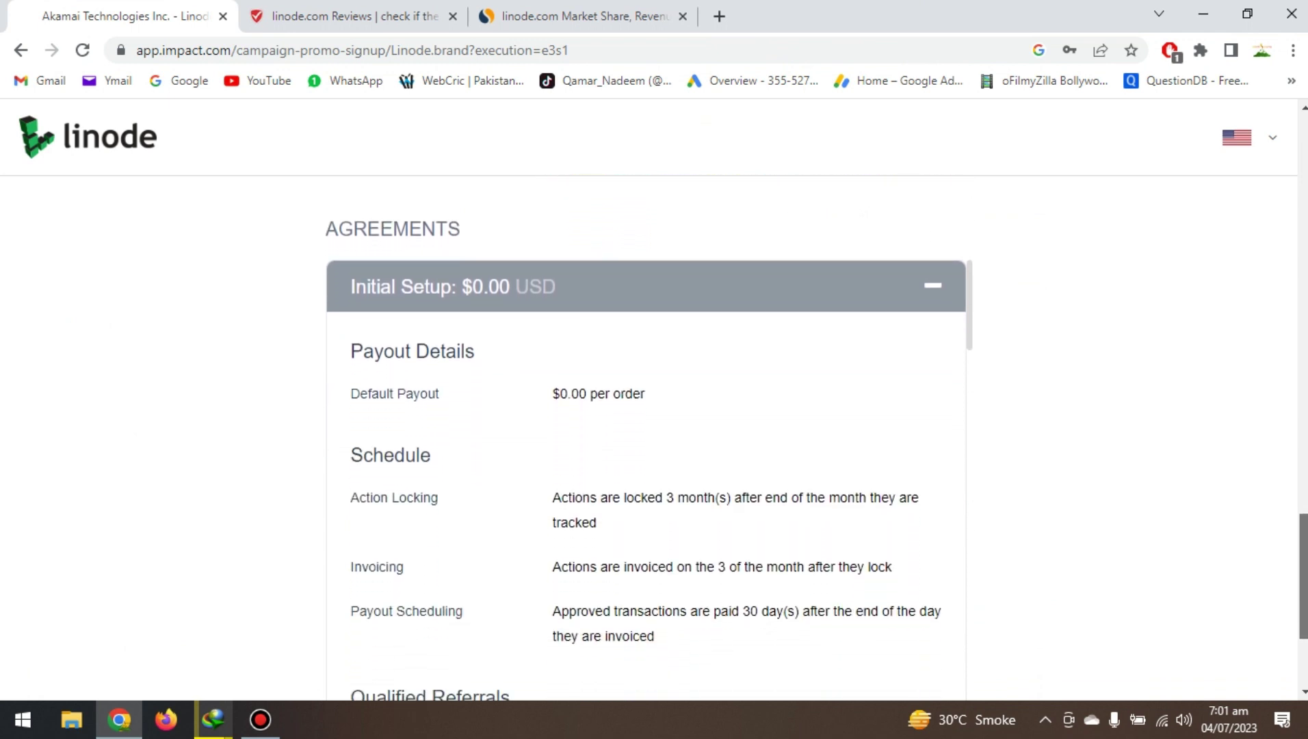
scroll(646, 438, down, 2)
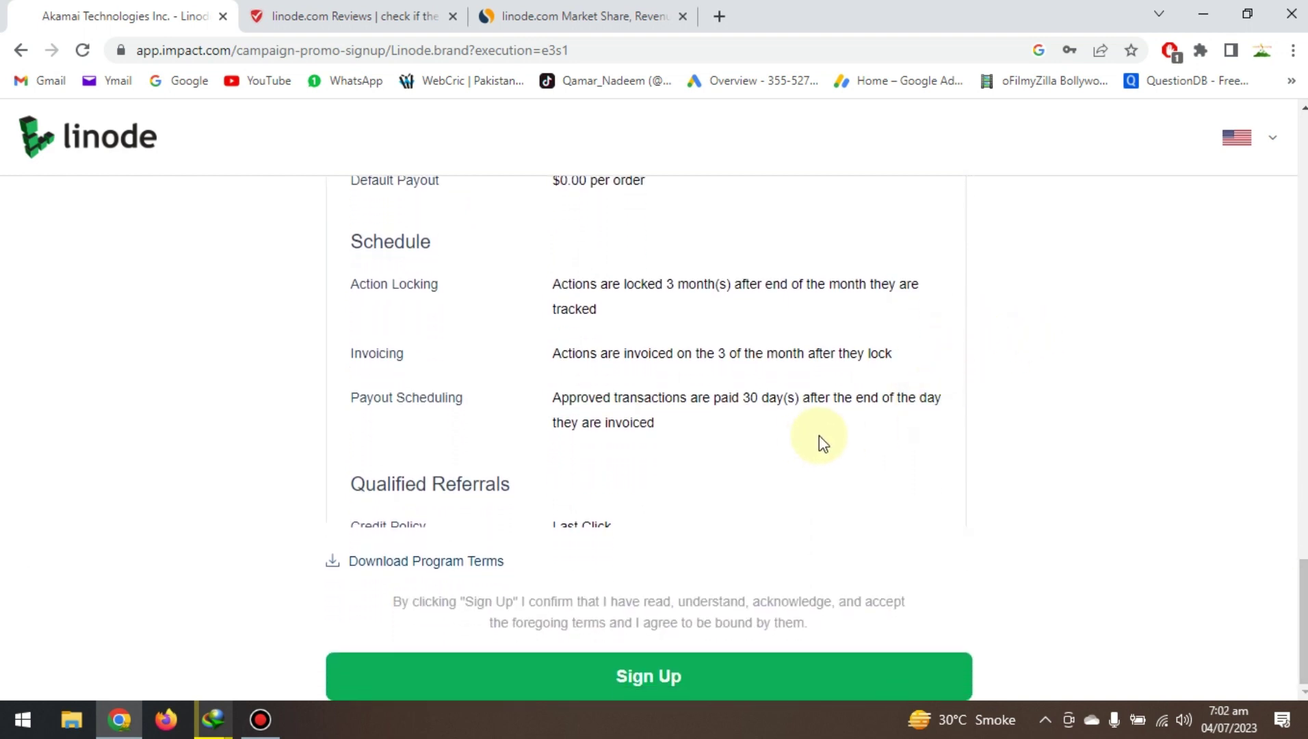
scroll(821, 438, down, 3)
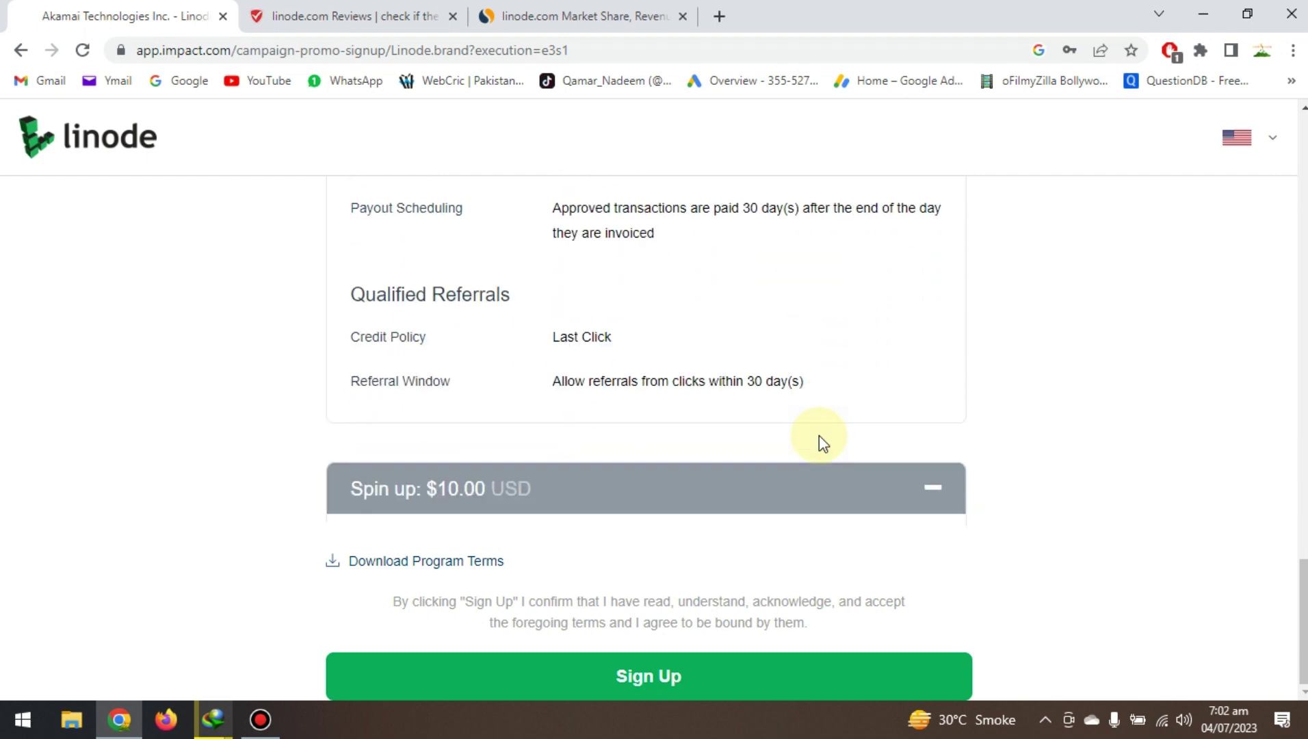
scroll(821, 438, up, 5)
scroll(821, 436, down, 10)
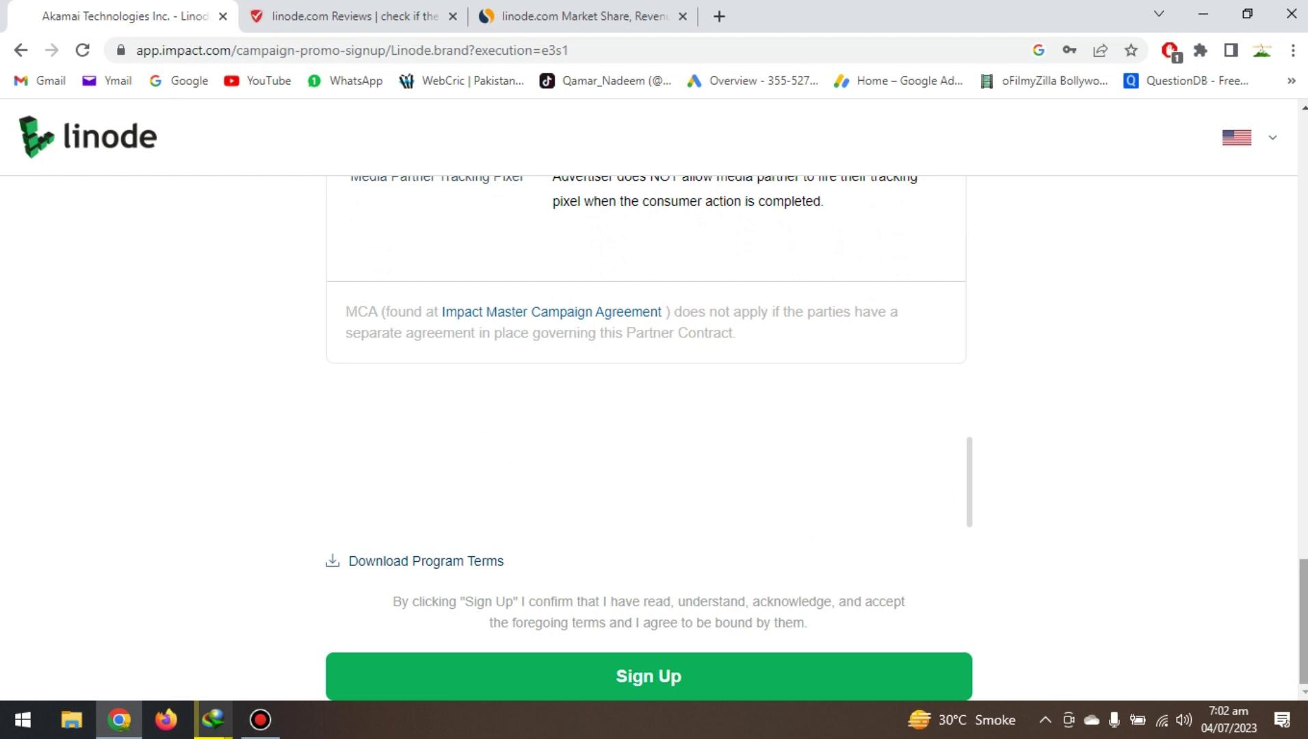
Submit the signup form and accept USD as the preferred currency.
click(615, 683)
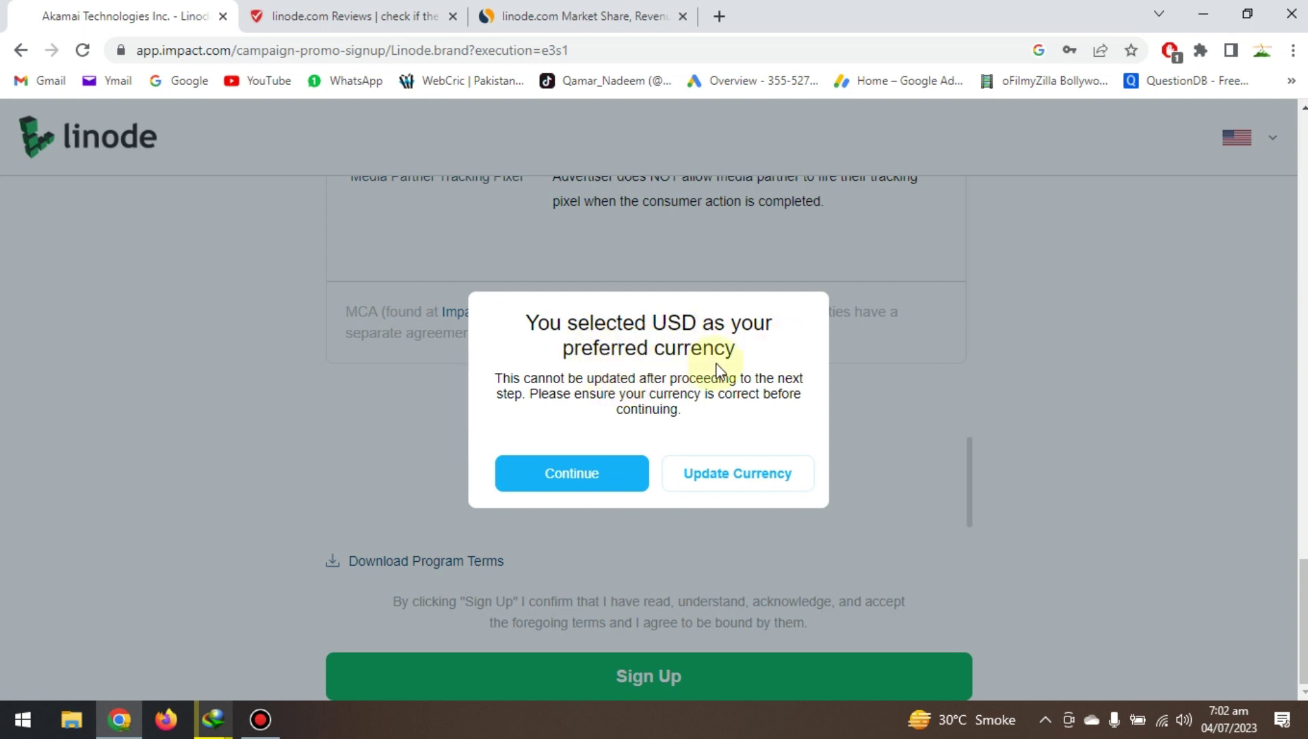
click(579, 488)
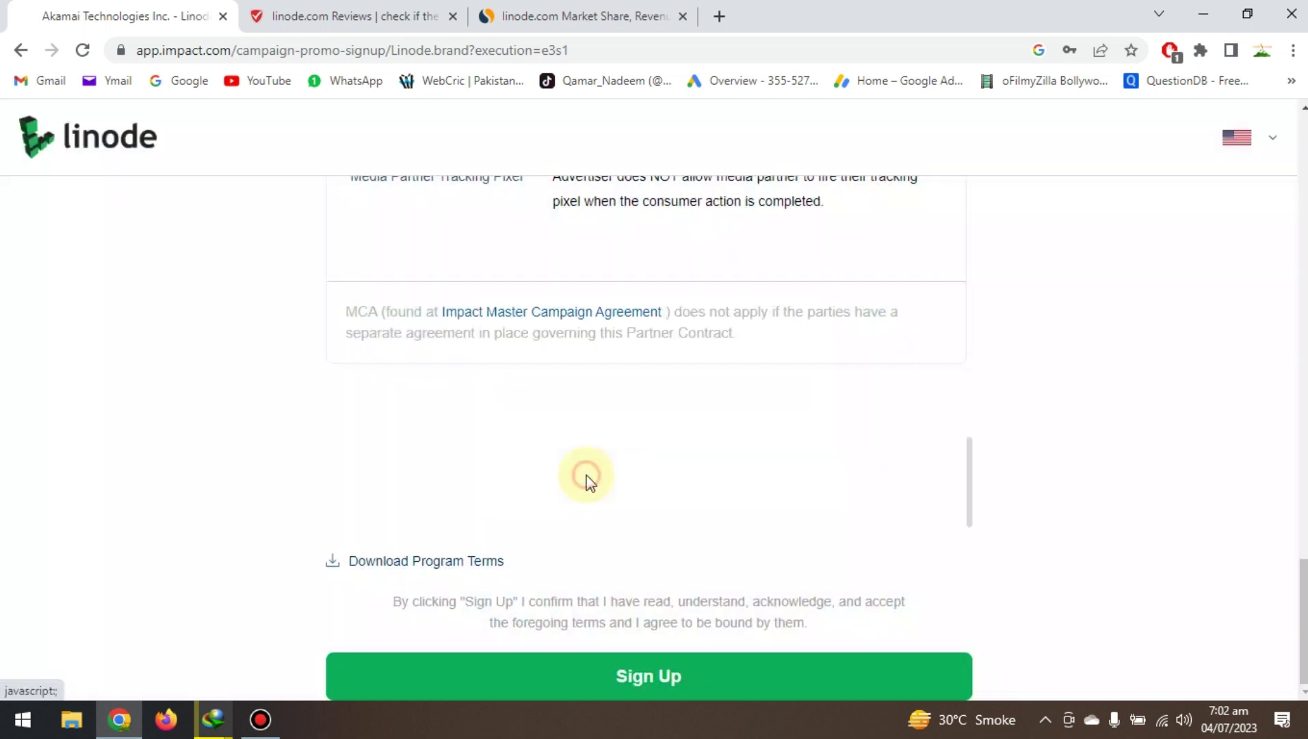